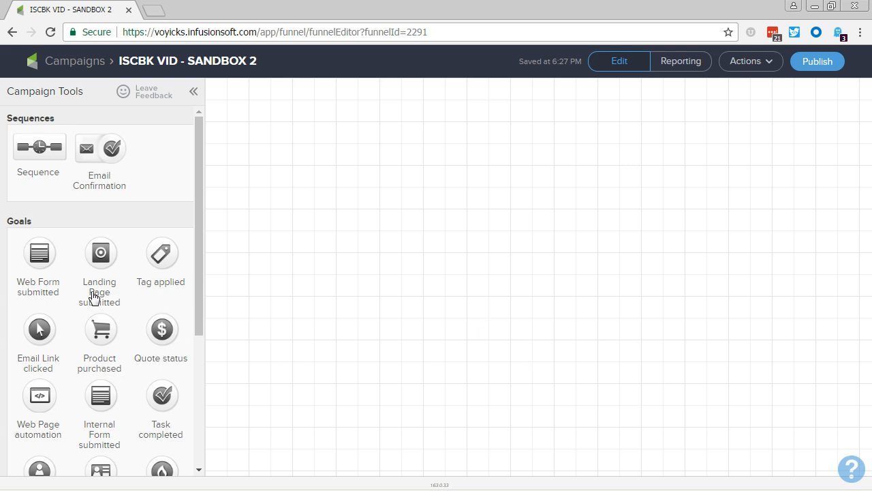
Step: Add a Tag applied goal to the empty campaign canvas and name it "Request a W-9"
drag(158, 263, 317, 196)
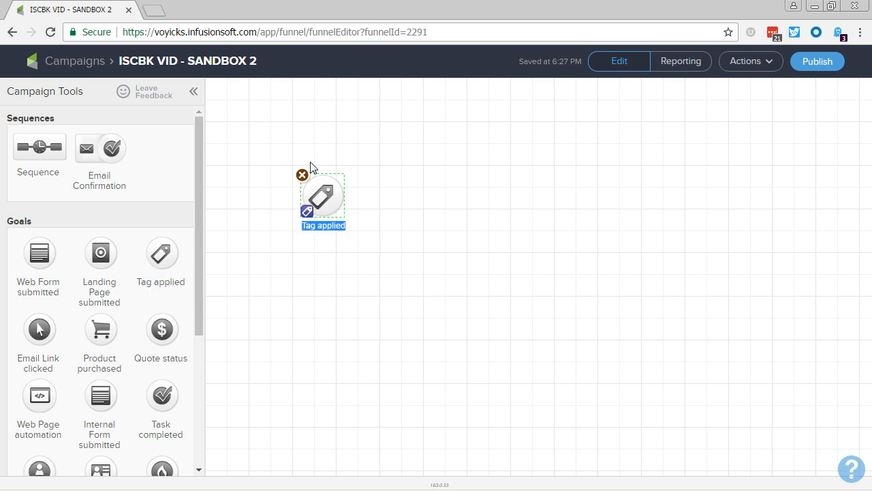
text(Request a)
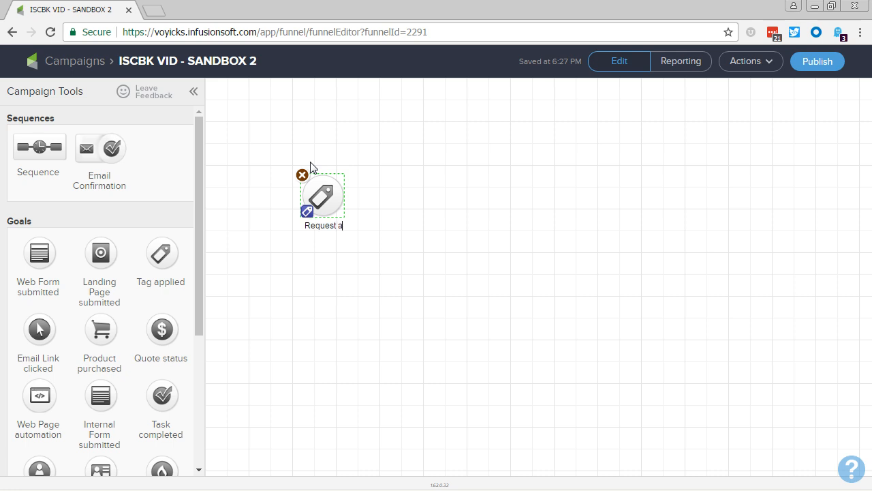
text( W-9)
click(344, 253)
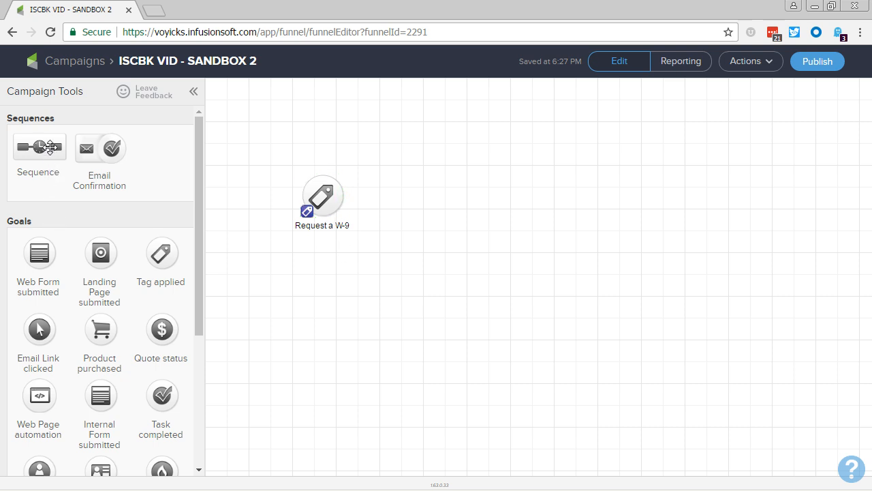
Step: Place a sequence beside the Request a W-9 goal and name it "W-9 Delivery"
drag(45, 143, 416, 181)
text(W)
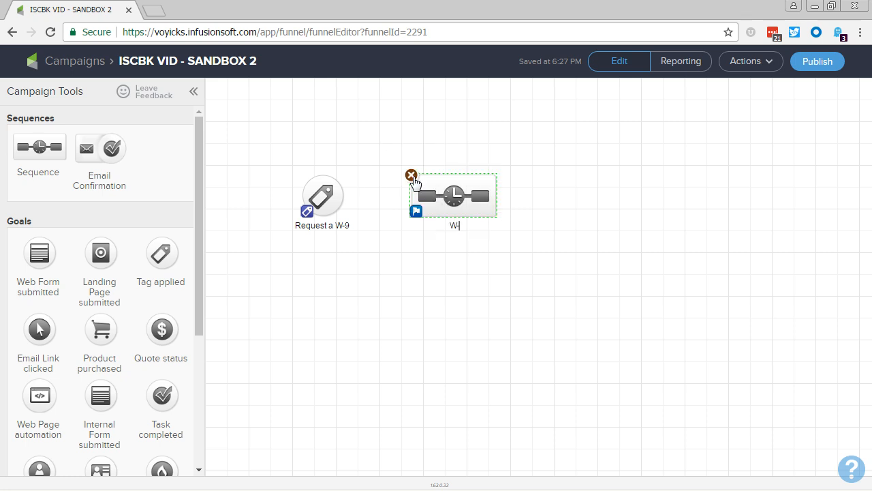
text(-9 Delivery)
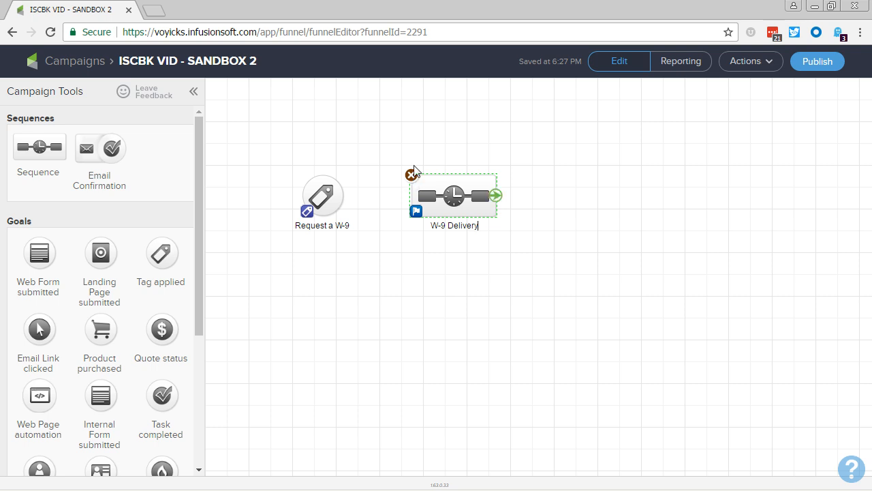
click(376, 298)
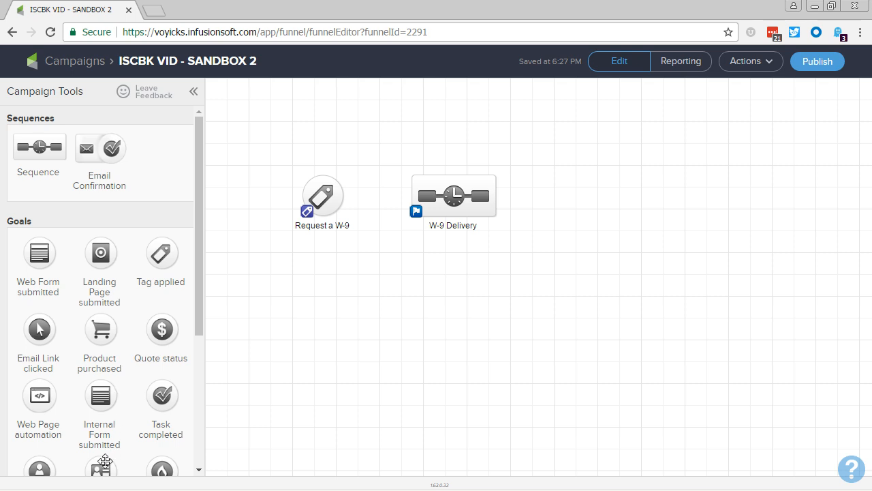
Step: Add a Note applied goal named "ADMIN - W-9 Collected" after the sequence and connect the three campaign elements in order
scroll(95, 377, down, 1)
drag(101, 390, 571, 188)
text(ADMIN - W)
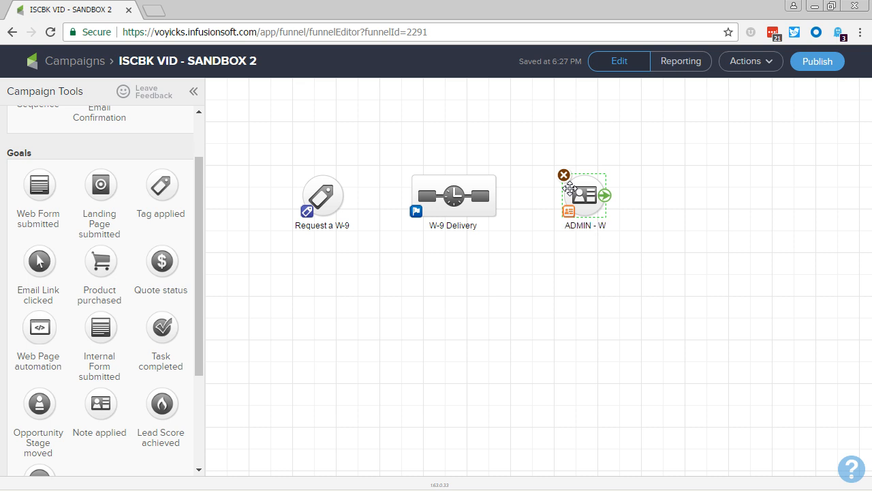
text(-9 Collected)
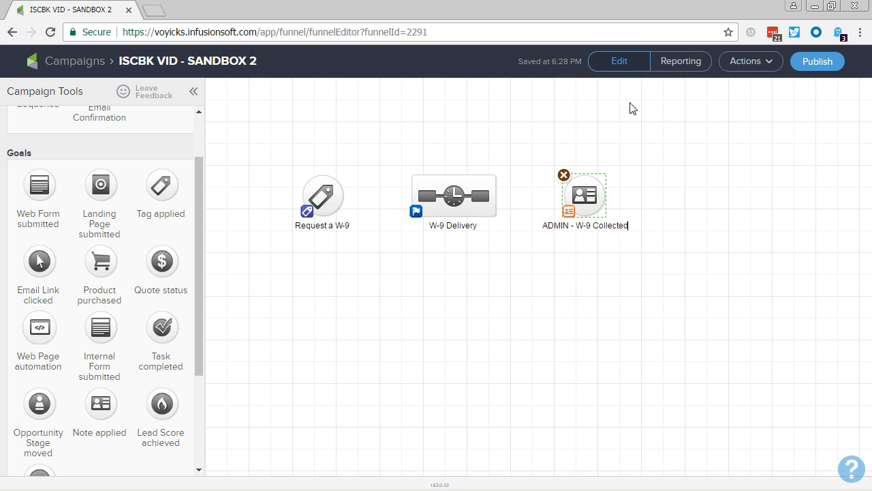
click(446, 291)
drag(343, 201, 576, 199)
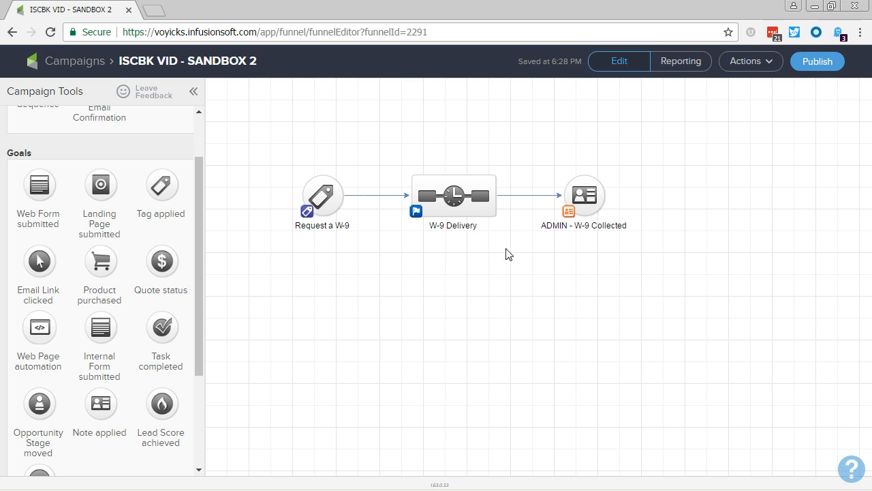
Step: Start a new campaign link and name it "W-9 Delivery URL"
click(750, 64)
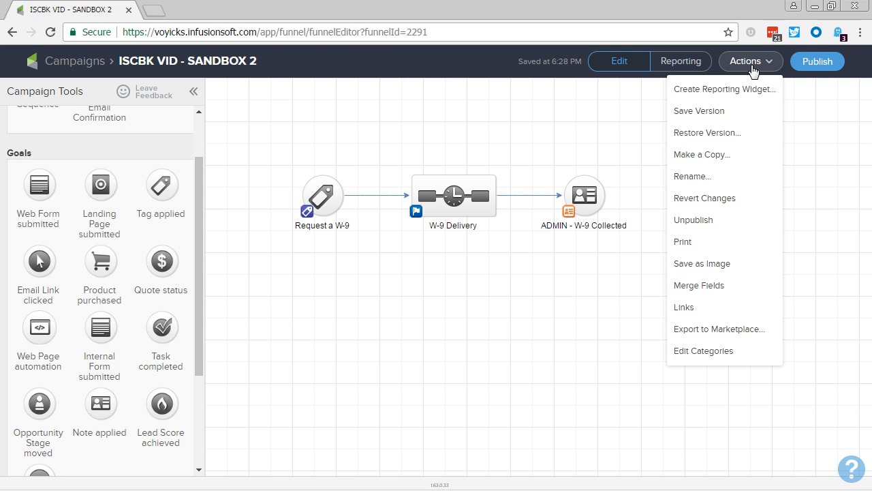
click(702, 315)
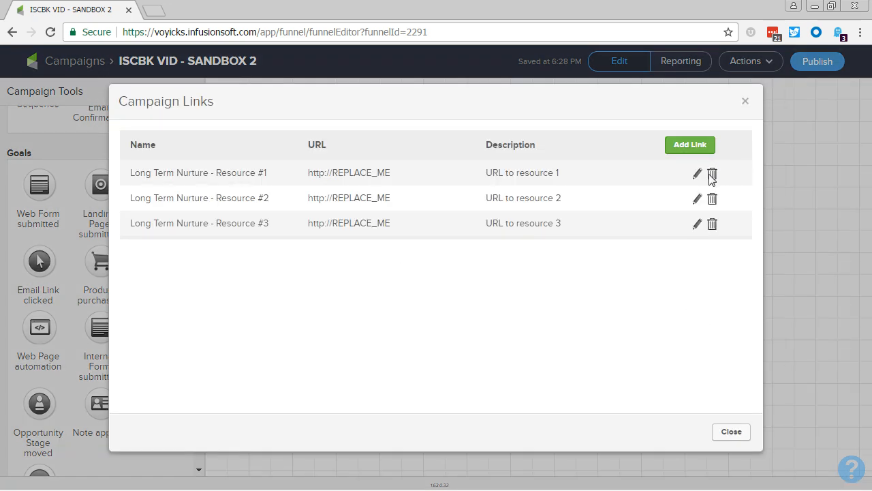
click(703, 146)
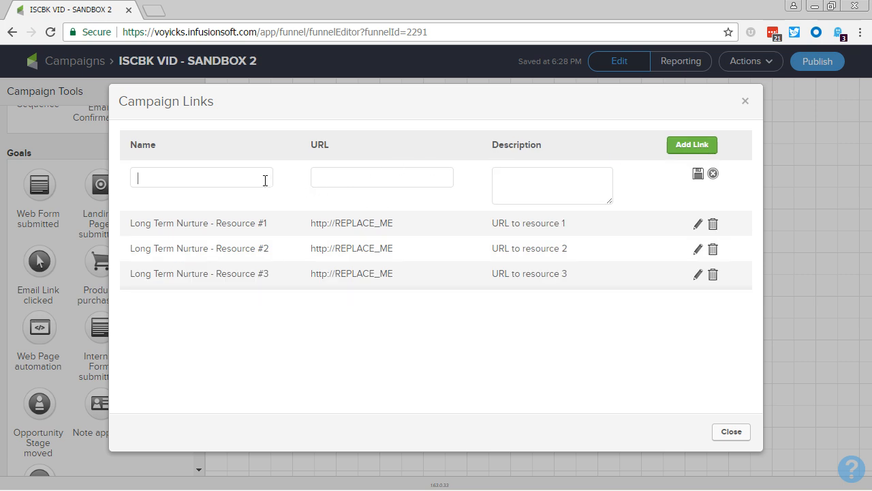
text(W-9 Co)
text(D)
text(elivery)
text( URL)
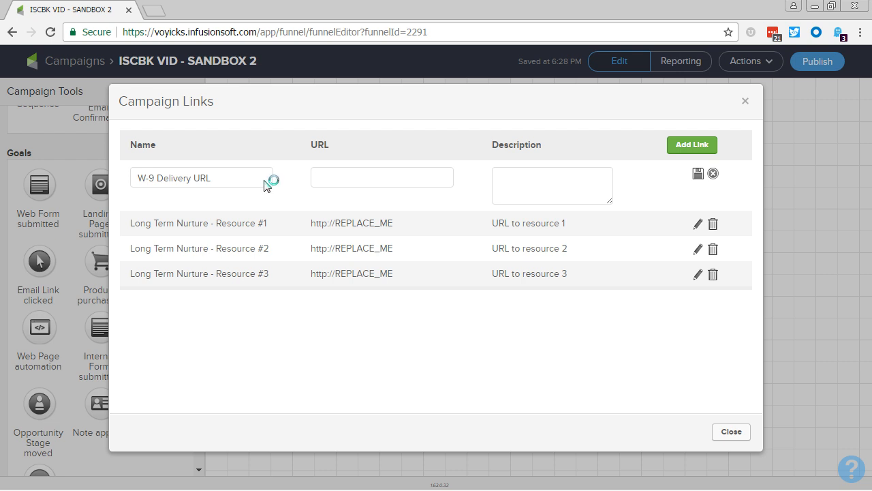
Step: Search Google for "w9 irs" in a new browser tab
key(ctrl+t)
text(29 irs)
key(BackSpace)
key(BackSpace)
key(BackSpace)
key(BackSpace)
key(BackSpace)
key(BackSpace)
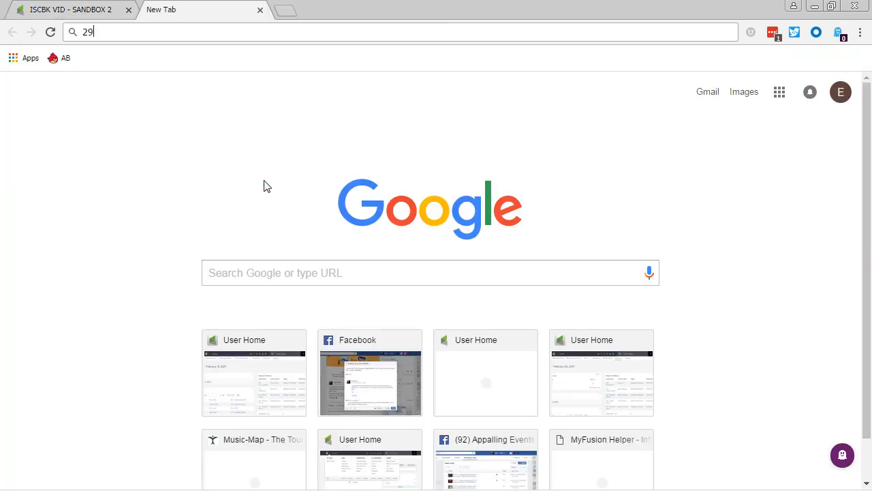
text(w9i)
key(Return)
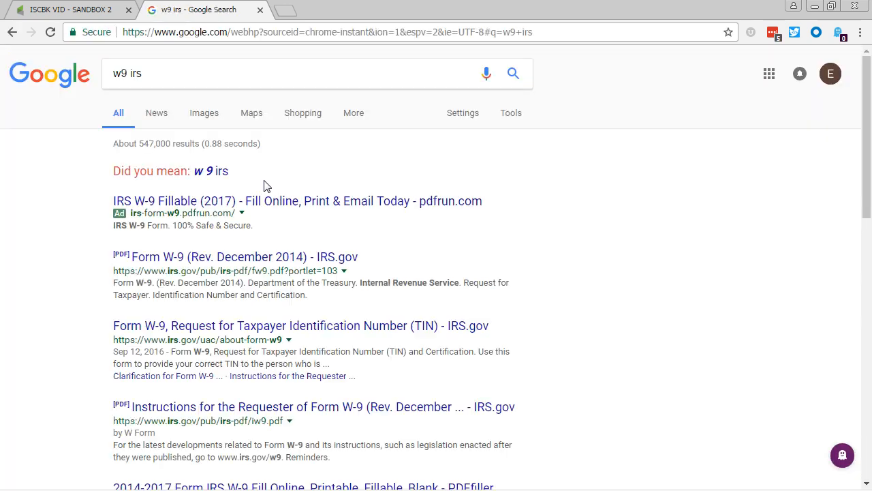
Step: Open the IRS Form W-9 PDF and the IRS information page about Form W-9 from the search results, and close the PDF
click(226, 258)
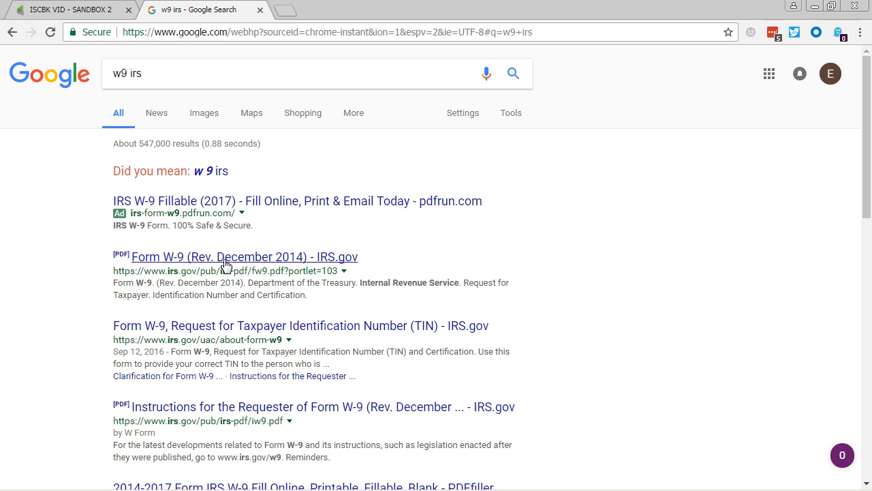
mouse_move(91, 486)
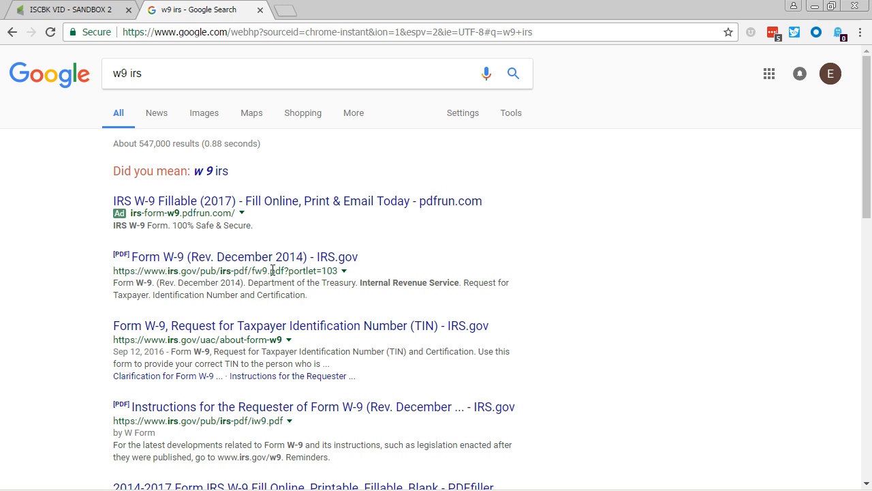
click(277, 328)
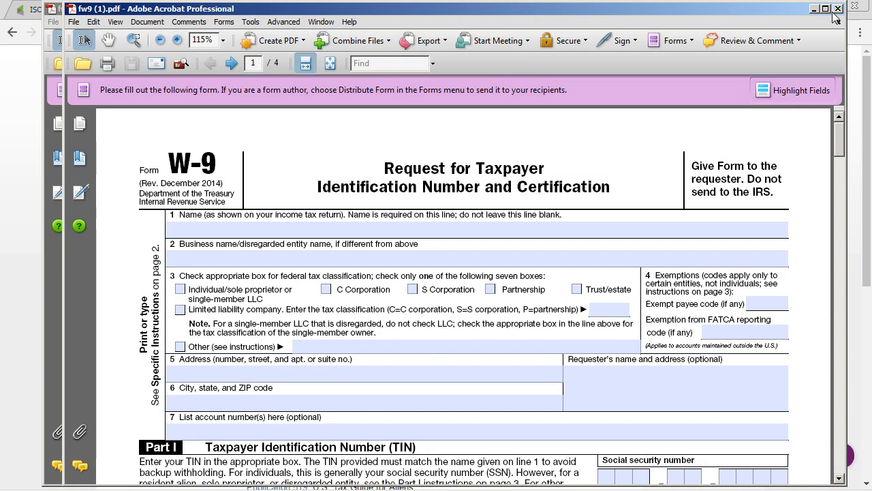
click(839, 9)
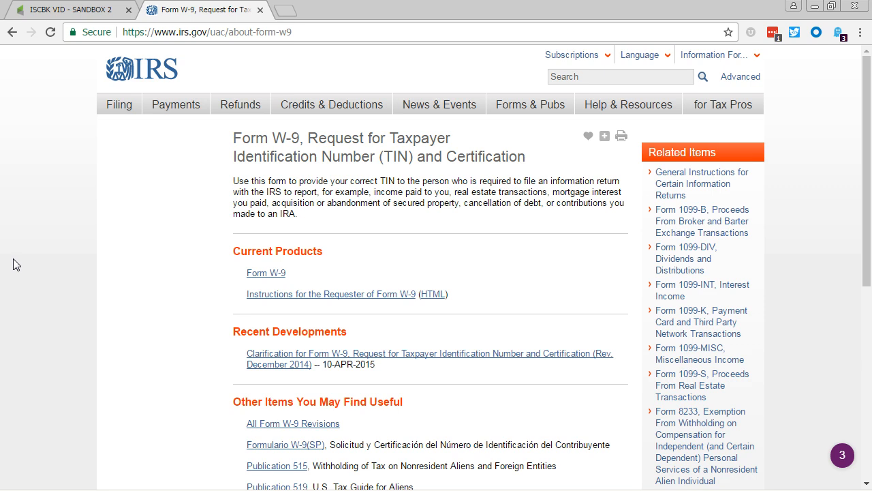
Step: Copy the link address of Form W-9 under Current Products and paste it into the browser's address bar to check it
right_click(265, 281)
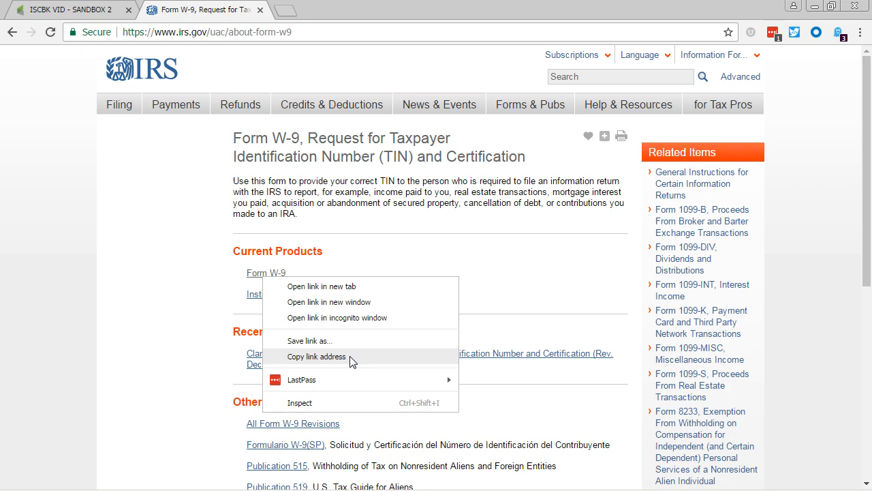
click(351, 361)
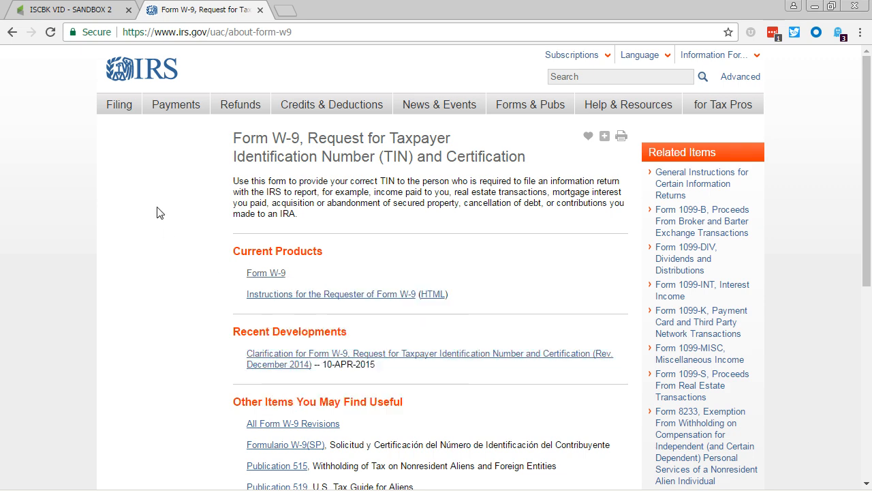
click(205, 32)
key(BackSpace)
key(ctrl+v)
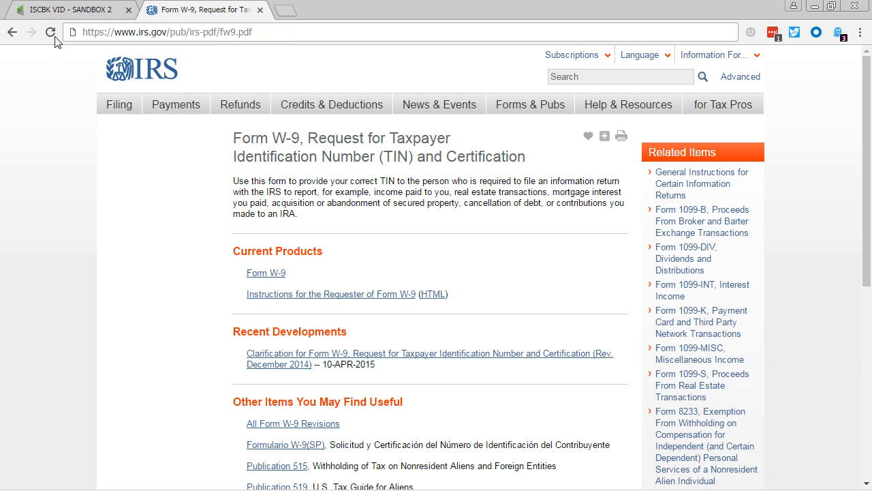
Step: Back in the campaign, complete the new link with the copied Form W-9 URL and description "This is official IRS W-9 Form.", and save it
click(61, 14)
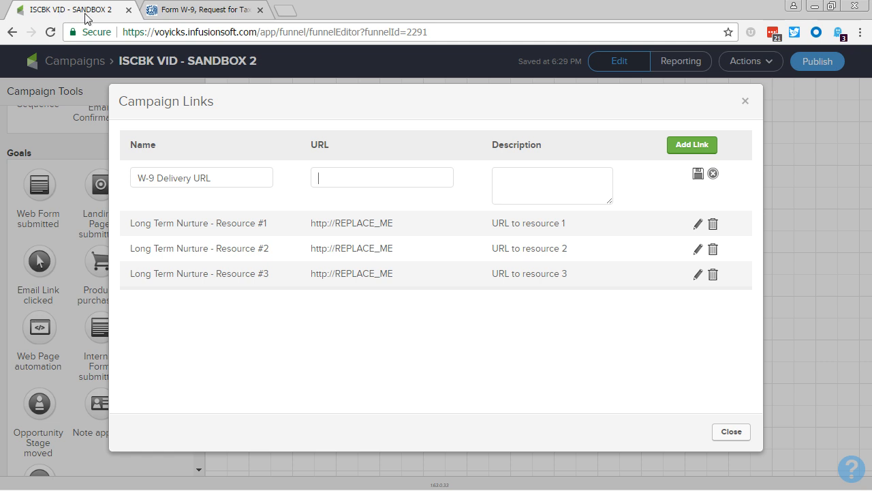
click(314, 181)
key(ctrl+v)
key(Tab)
text(This is)
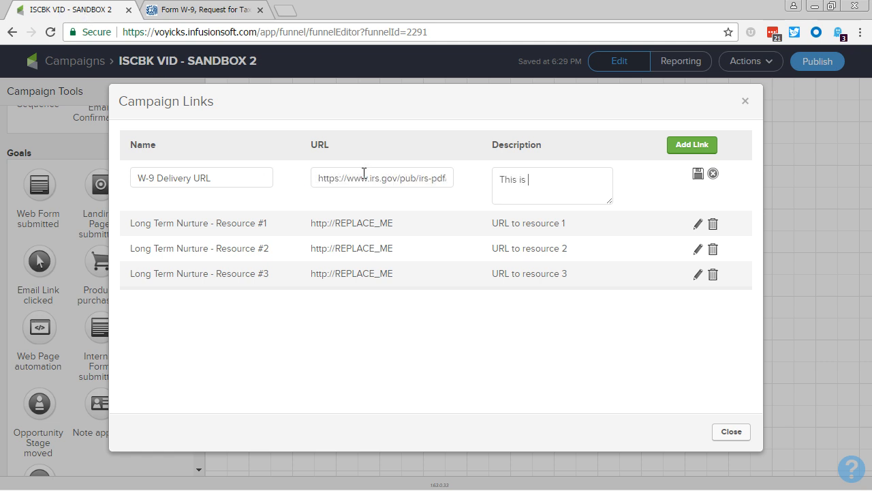
text( official IRS 2)
key(BackSpace)
text(w)
text(W-9 Form)
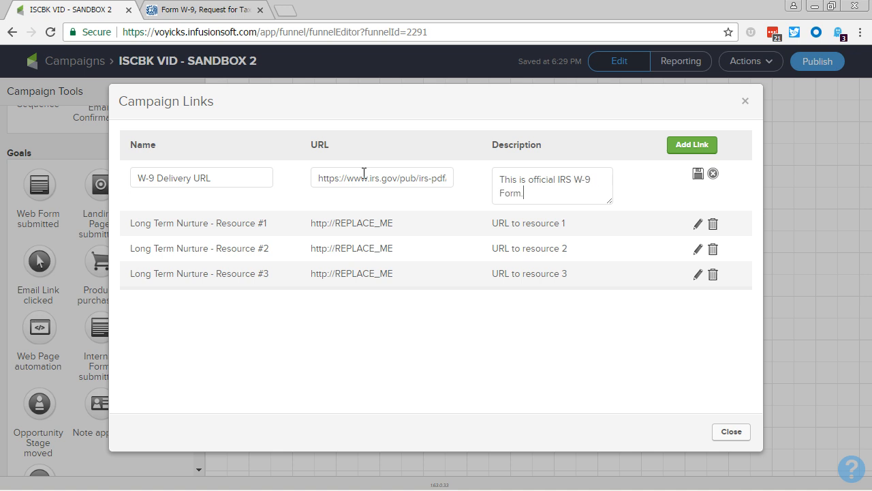
text(.)
click(698, 173)
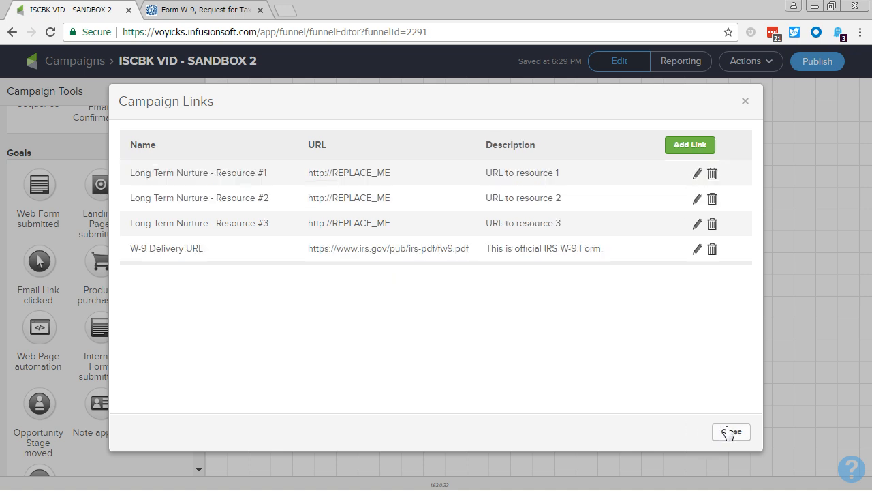
click(728, 430)
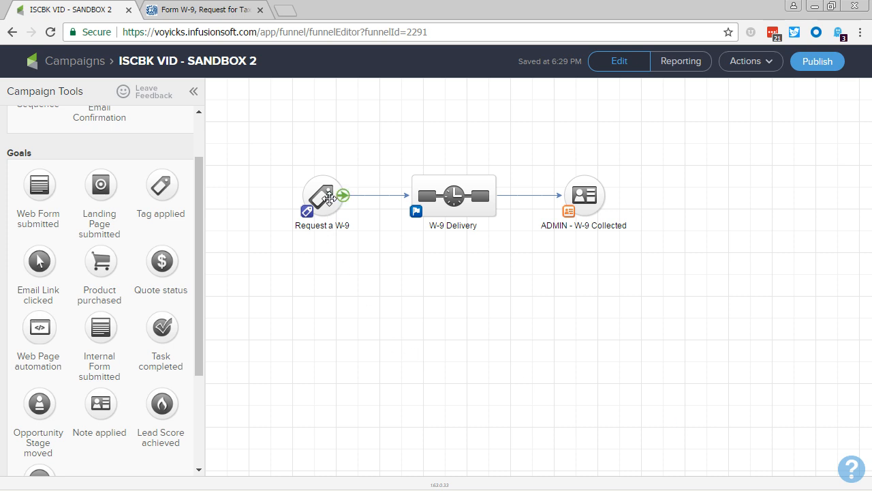
Step: Configure the Request a W-9 goal to be achieved by the tag "Functional -> Request a W-9" and save it
click(330, 198)
double_click(330, 199)
click(338, 263)
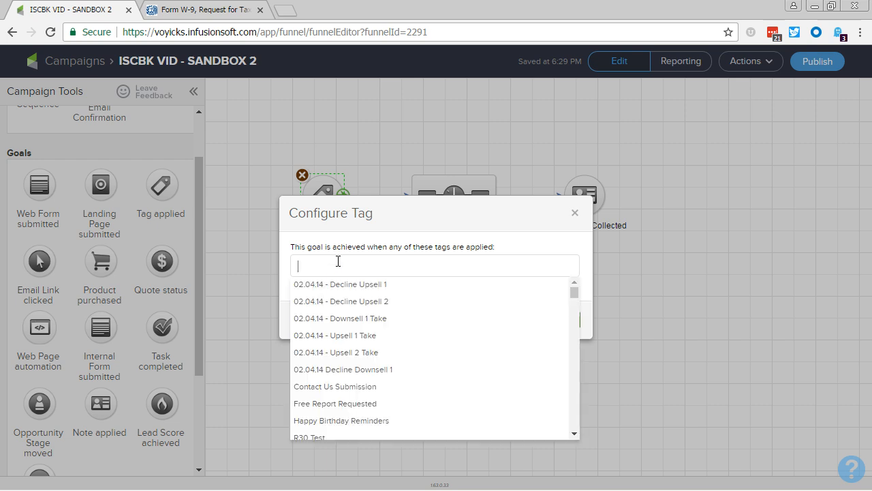
text(W-9)
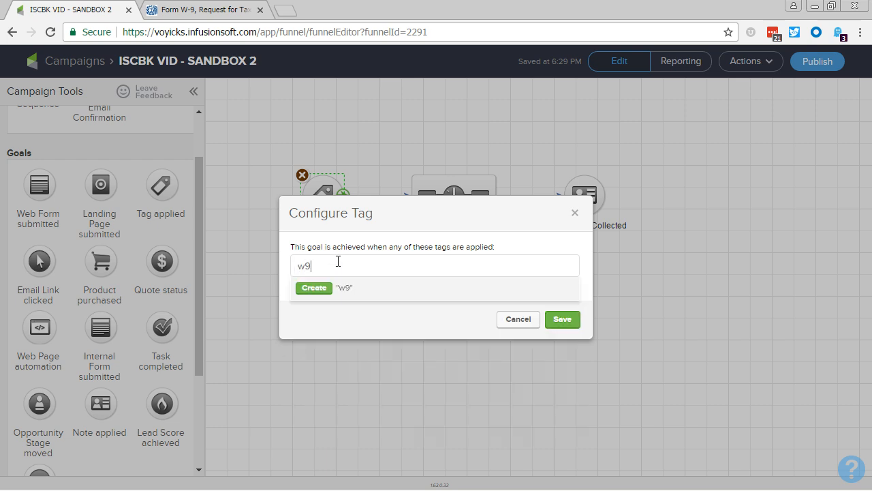
key(BackSpace)
key(BackSpace)
text(-9)
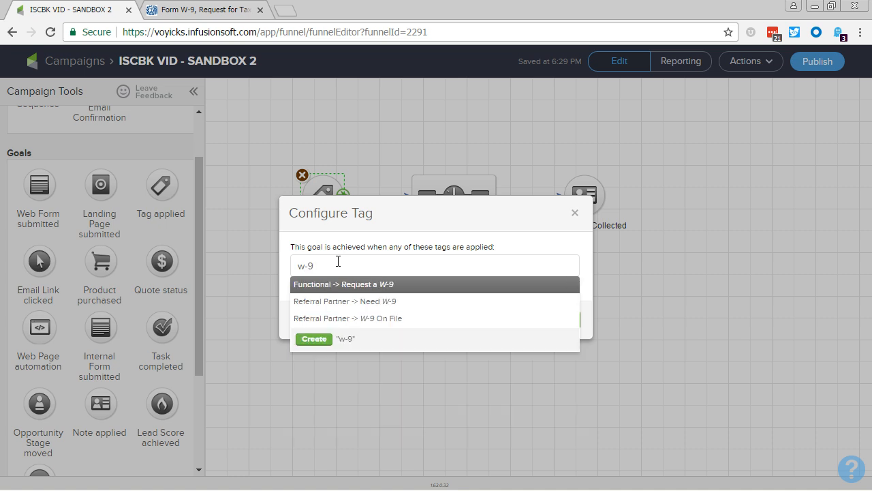
click(342, 285)
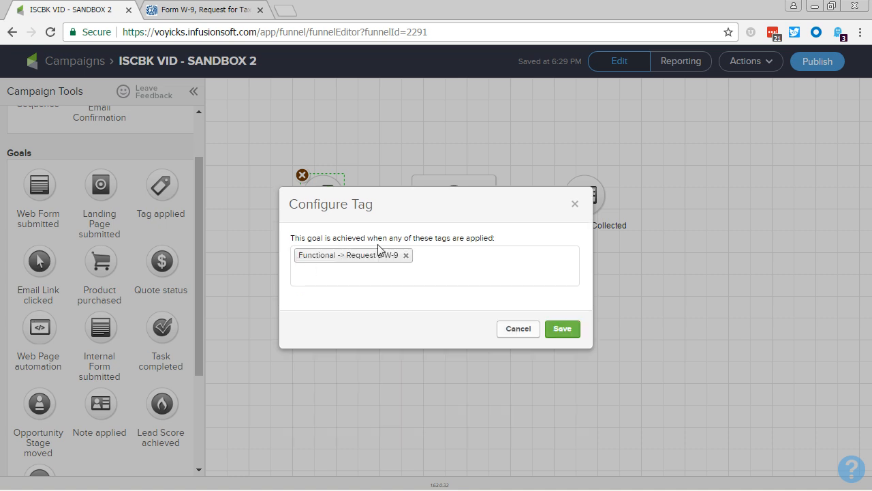
click(563, 328)
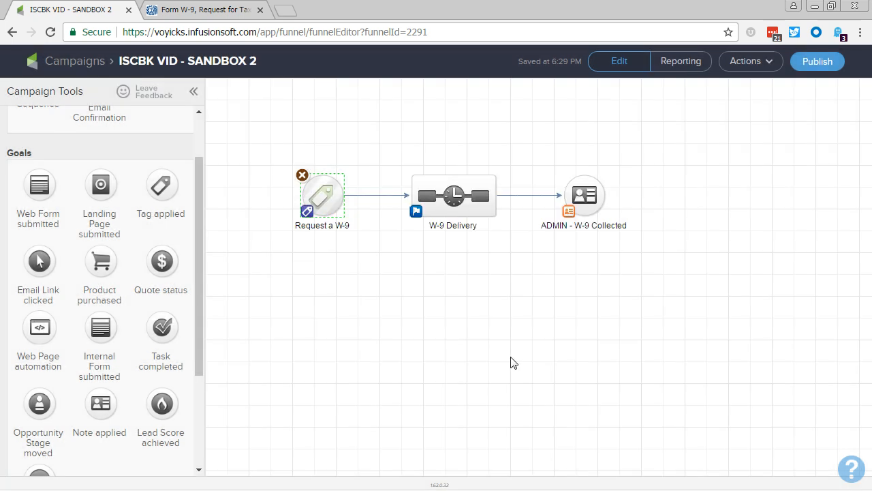
click(514, 363)
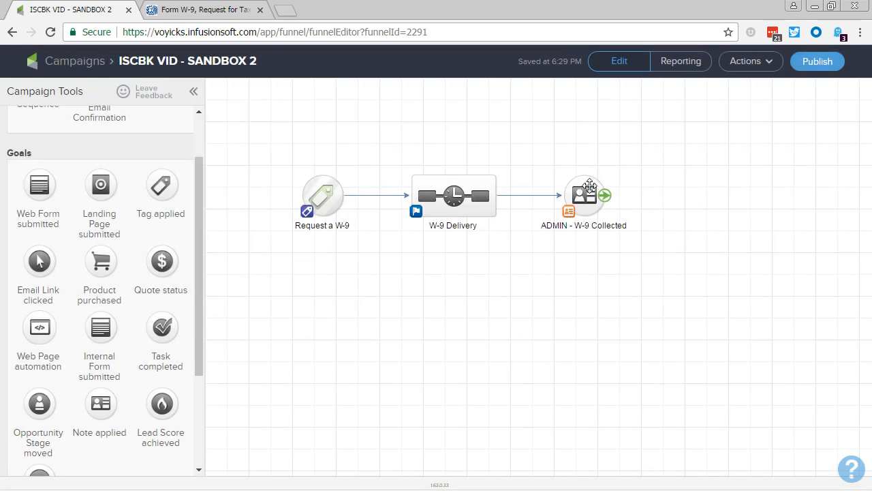
Step: In the ADMIN - W-9 Collected goal, set the note's action type to UPDATE and its title to "W-9 On File"
double_click(589, 186)
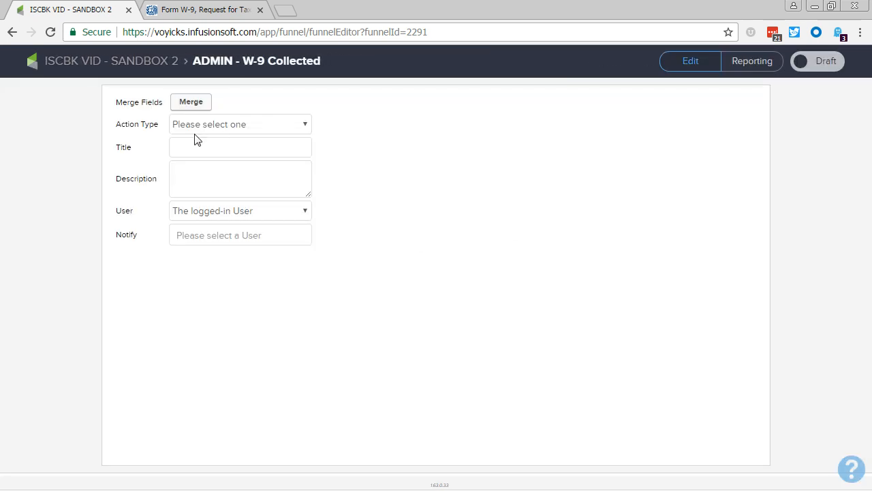
click(196, 126)
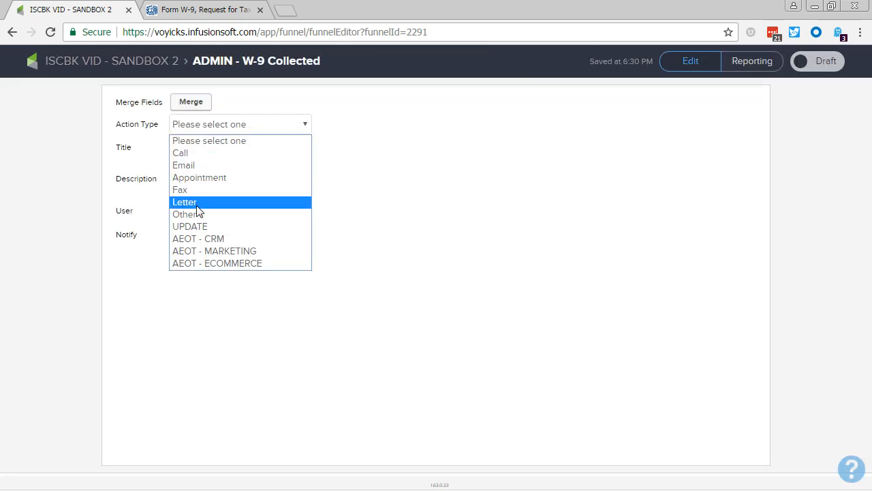
click(202, 221)
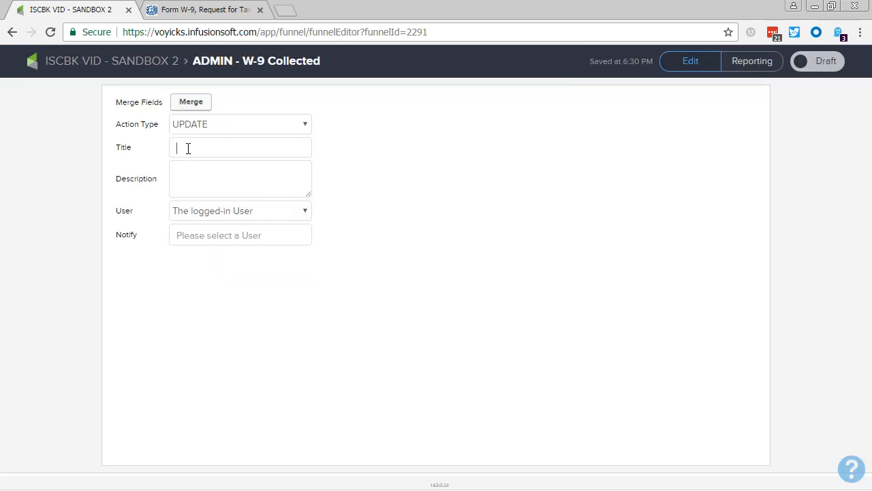
click(188, 149)
text(W-9 On File)
Step: Write the note description "We have collected a W-9 for ~Contact.FirstName~." using the first-name merge field, and mark the goal Ready before returning to the campaign
key(Tab)
text(We have collected a)
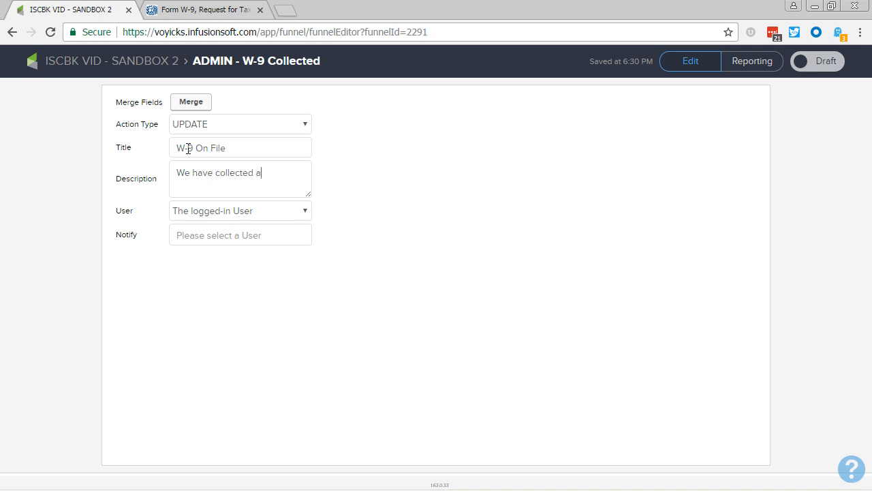
text( W-9 for)
click(192, 109)
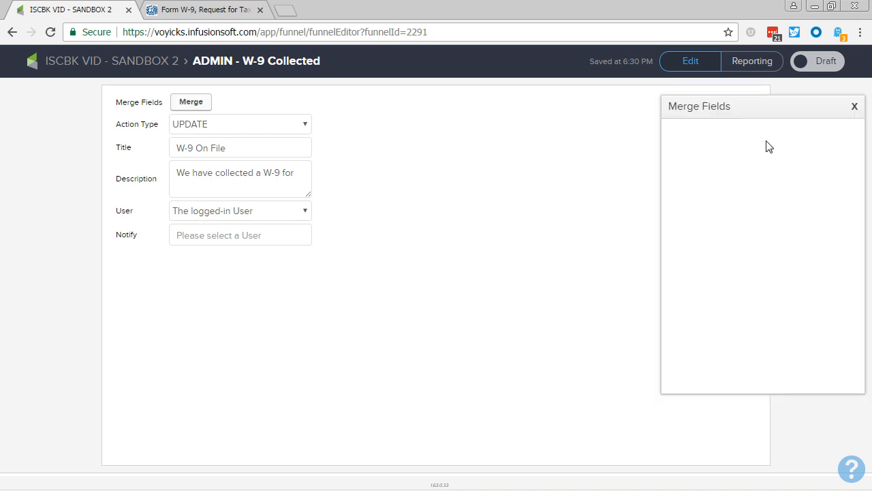
click(723, 135)
click(709, 148)
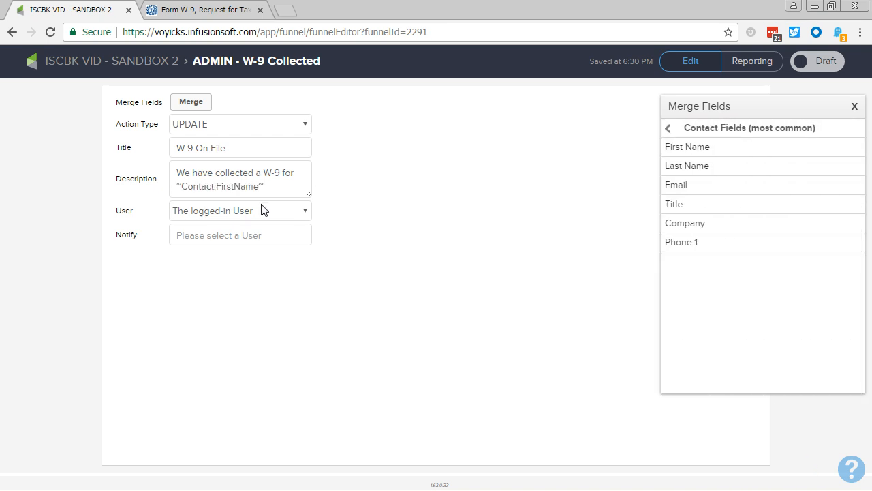
text(.)
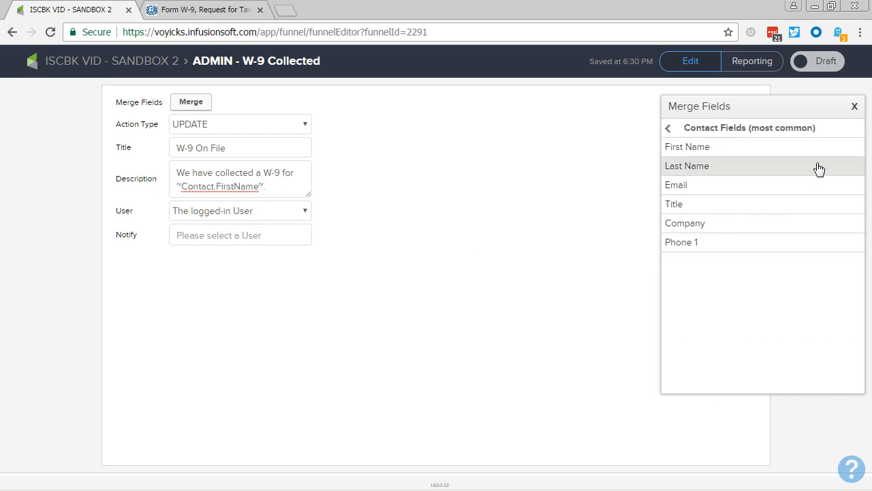
click(855, 106)
click(828, 63)
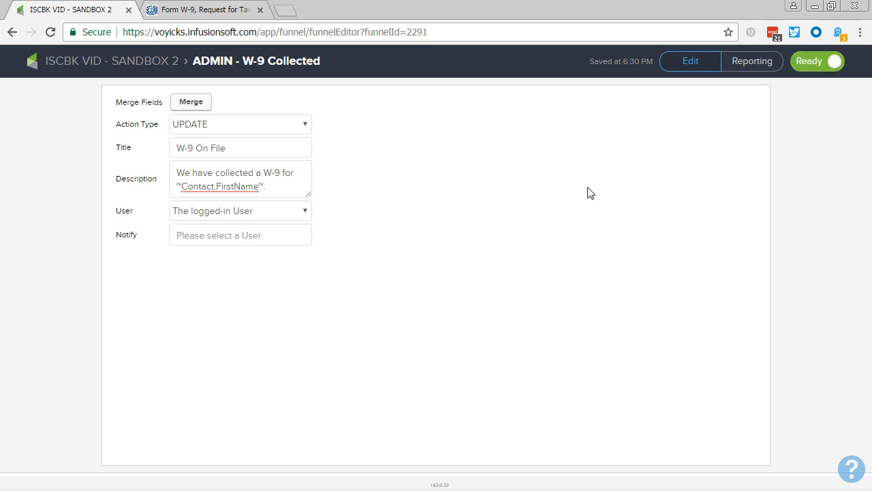
click(129, 65)
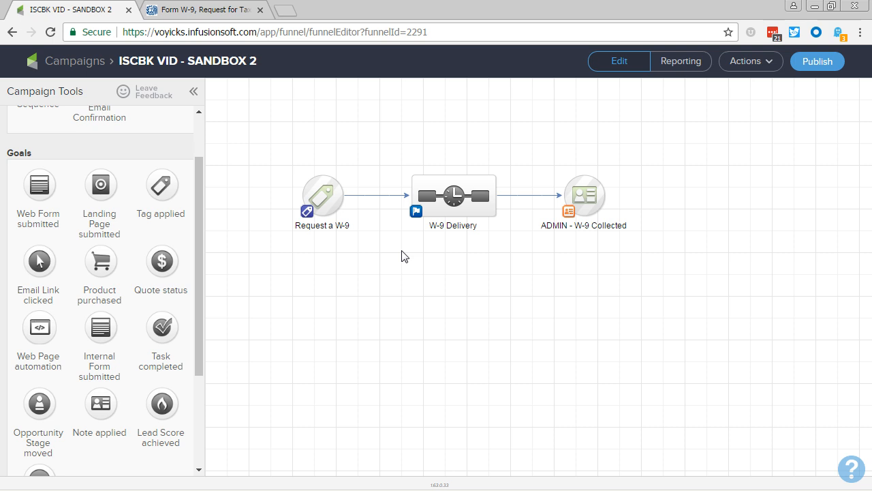
Step: In the W-9 Delivery sequence, add an email named "W-9 Request #1" after Start, followed by a delay timer
double_click(447, 215)
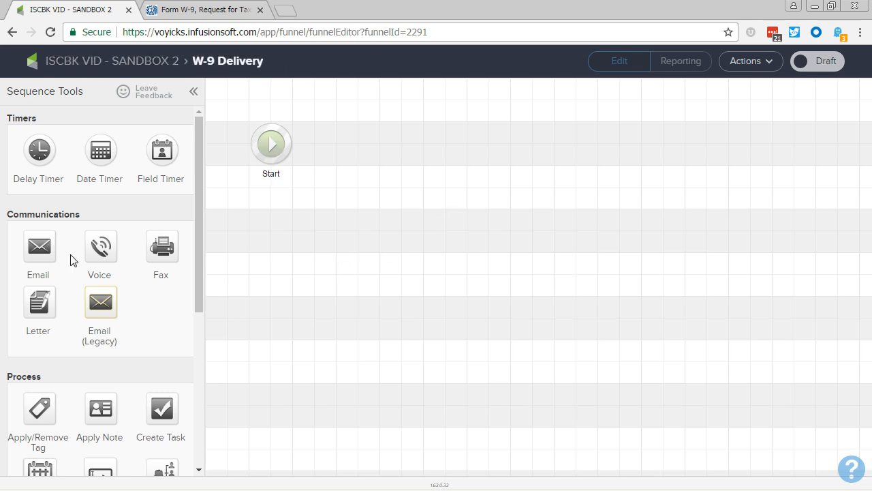
drag(41, 252, 357, 134)
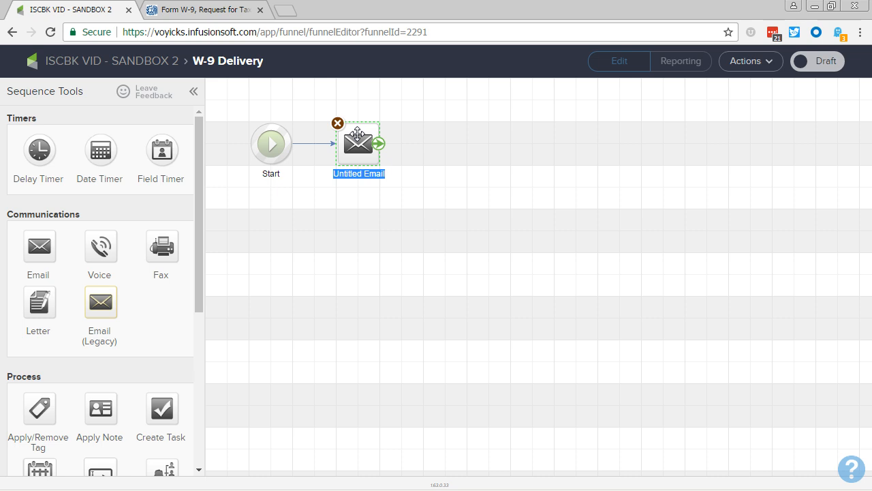
text(W)
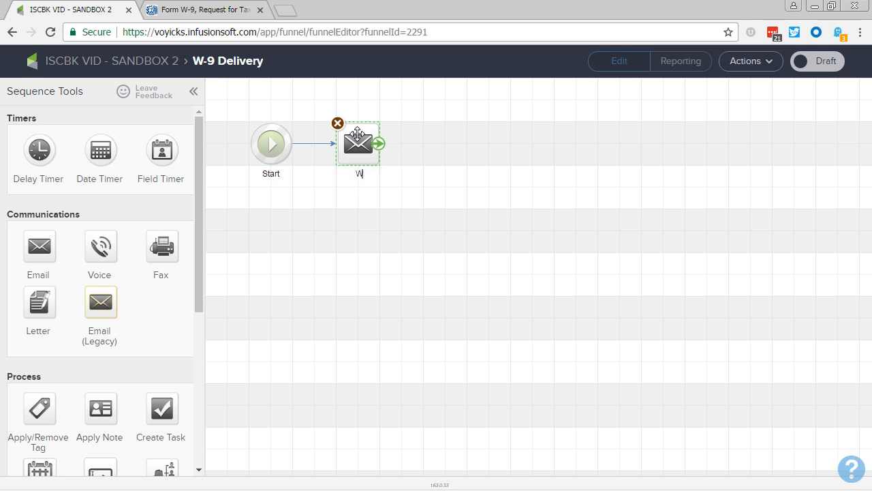
text(-9 Request #1)
click(343, 187)
drag(20, 156, 446, 141)
Step: Extend the sequence after the delay timer with a connected copy of the email renamed "W-9 Request #2", followed by another delay timer
right_click(369, 150)
click(389, 160)
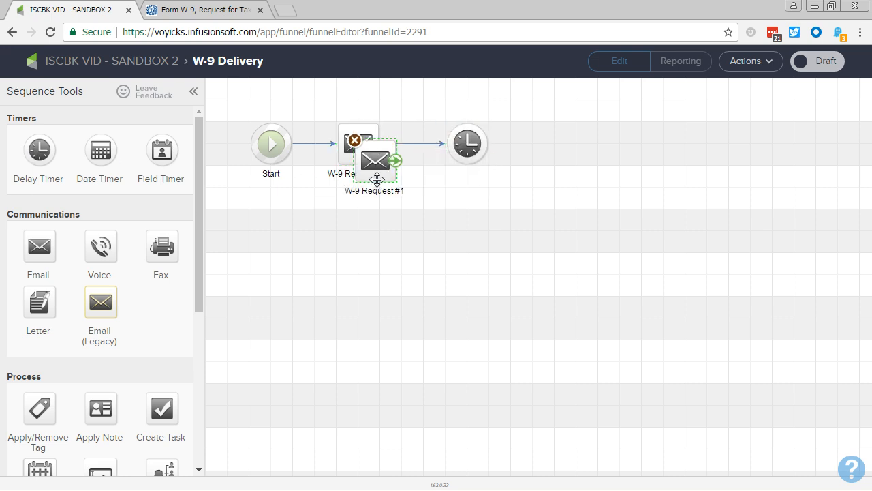
drag(378, 180, 551, 171)
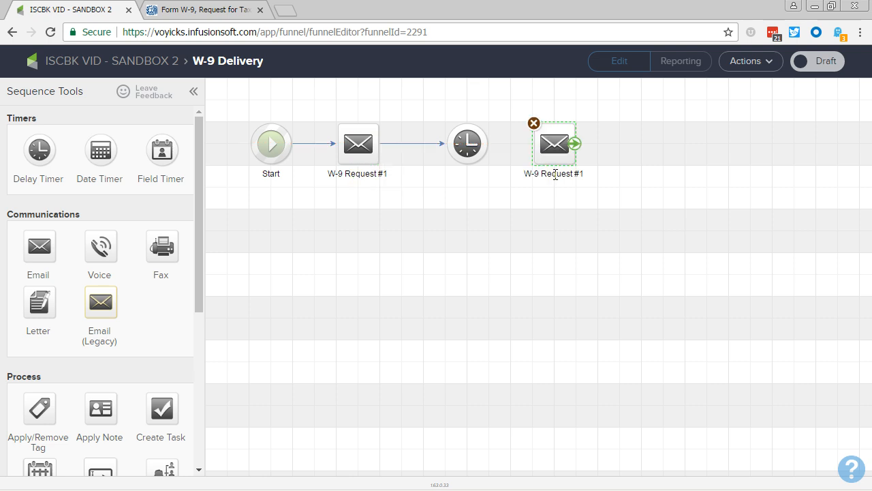
click(555, 175)
key(Right)
key(BackSpace)
text(2)
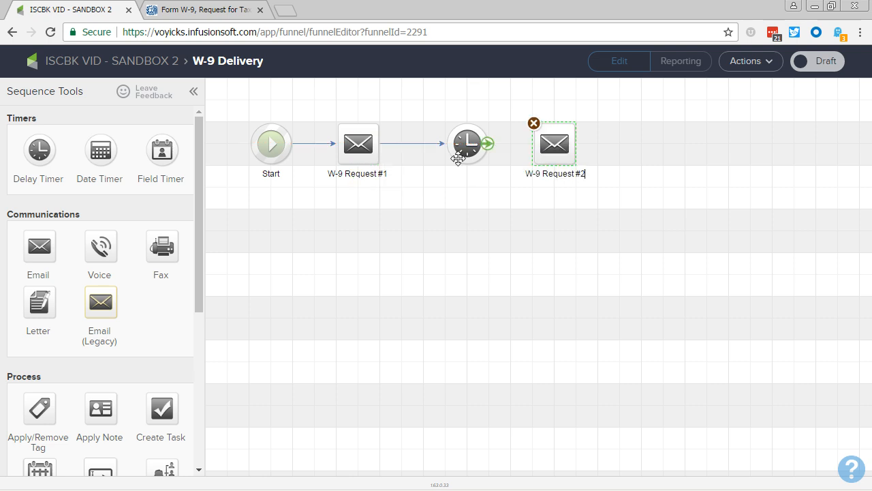
drag(492, 143, 563, 145)
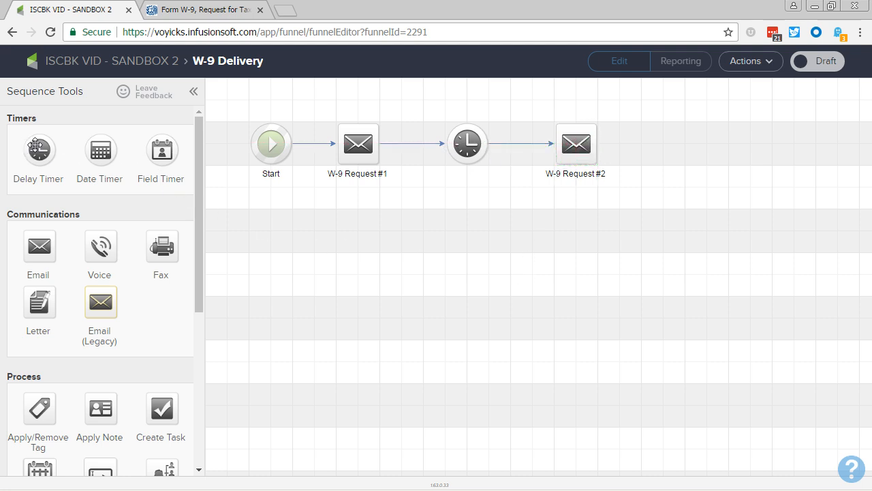
drag(34, 149, 681, 145)
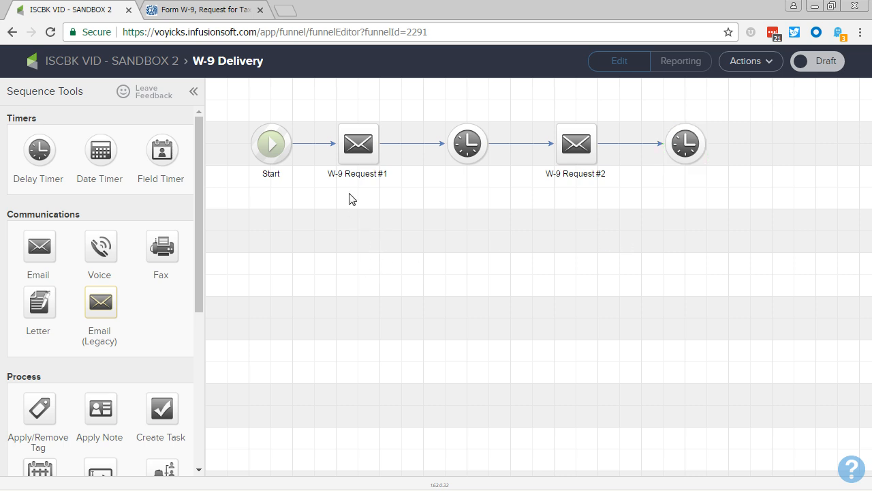
Step: Open the W-9 Request #1 email and create it as a blank email
double_click(366, 149)
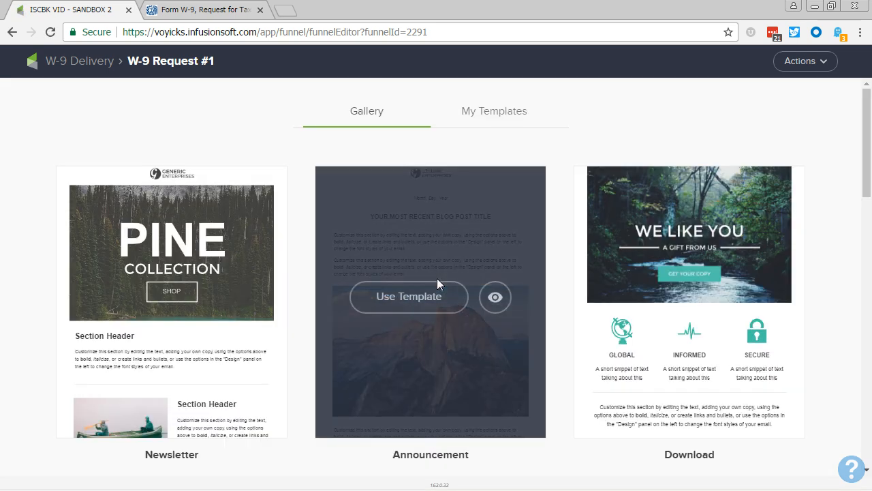
click(802, 61)
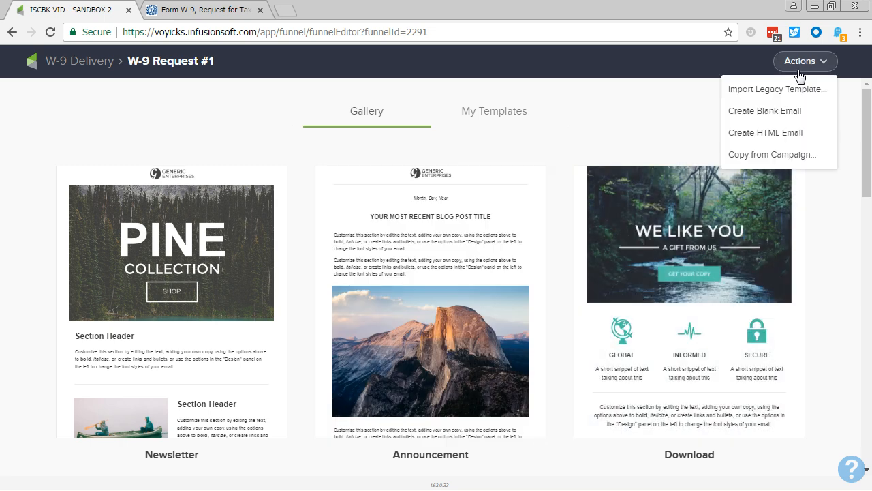
click(761, 114)
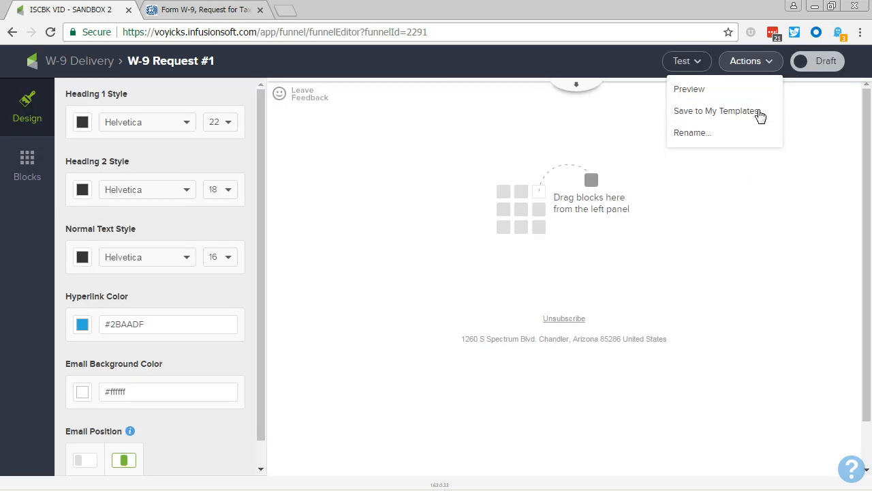
Step: Set the email subject to "[ACTION NEEDED] We Need Your W-9 ~Contact.FirstName~!" with the contact's first-name merge field
click(580, 143)
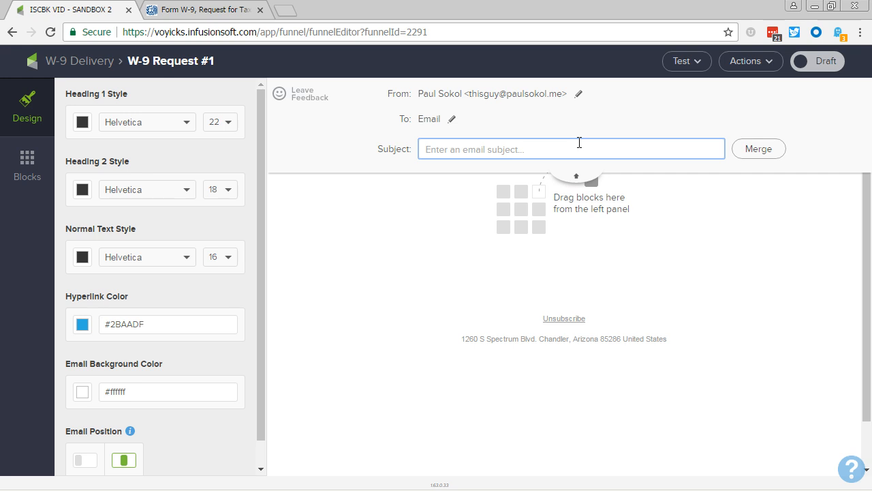
text([)
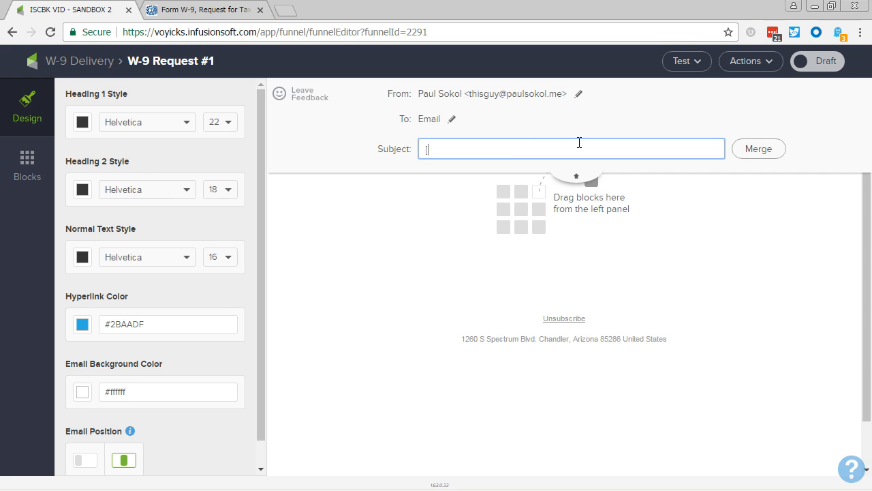
text(ACTION NEEDED] )
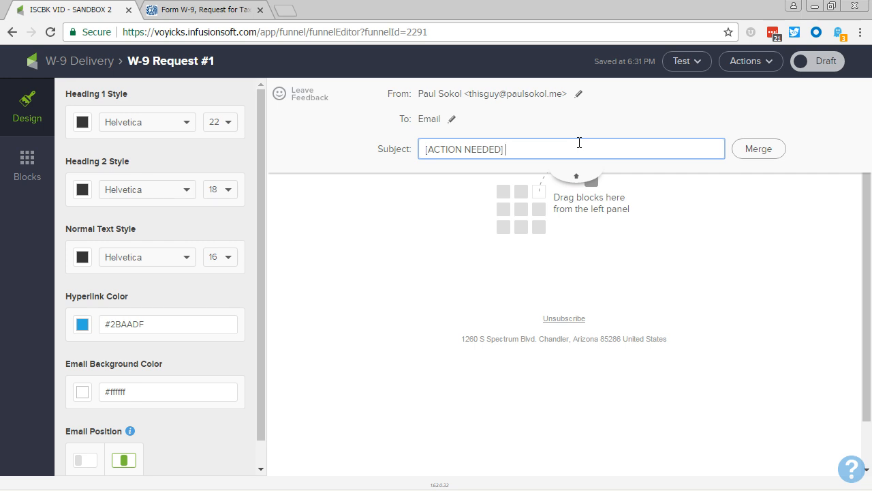
text(We Need Your W-9)
click(755, 150)
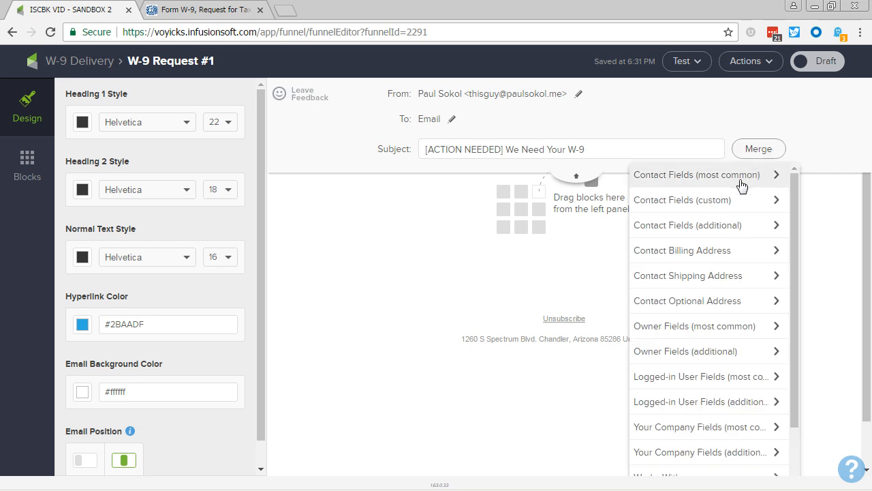
click(749, 174)
click(725, 199)
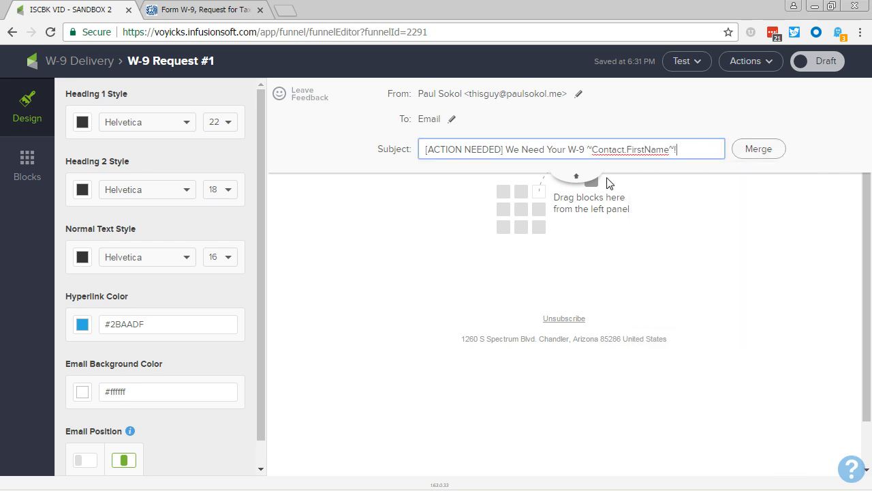
Step: Add a text block to the email and replace its placeholder text with the greeting "Hello ~Contact.FirstName~," using the first-name merge field
click(43, 181)
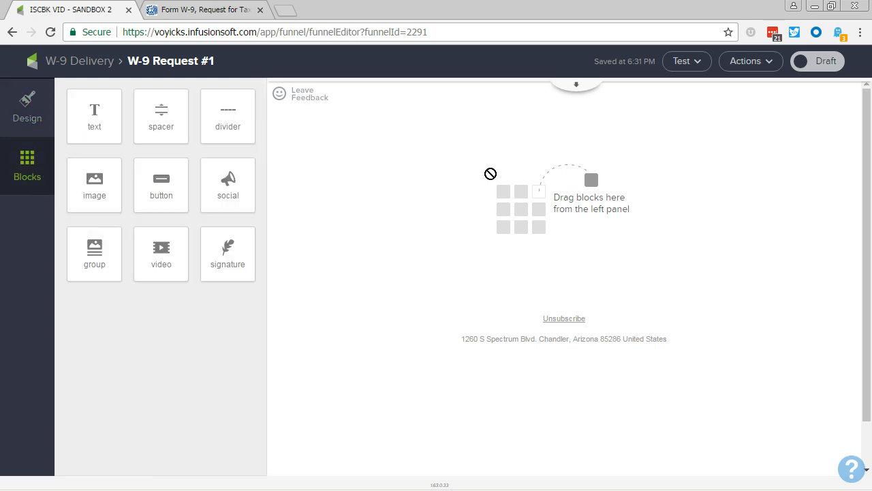
drag(491, 174, 536, 150)
triple_click(545, 151)
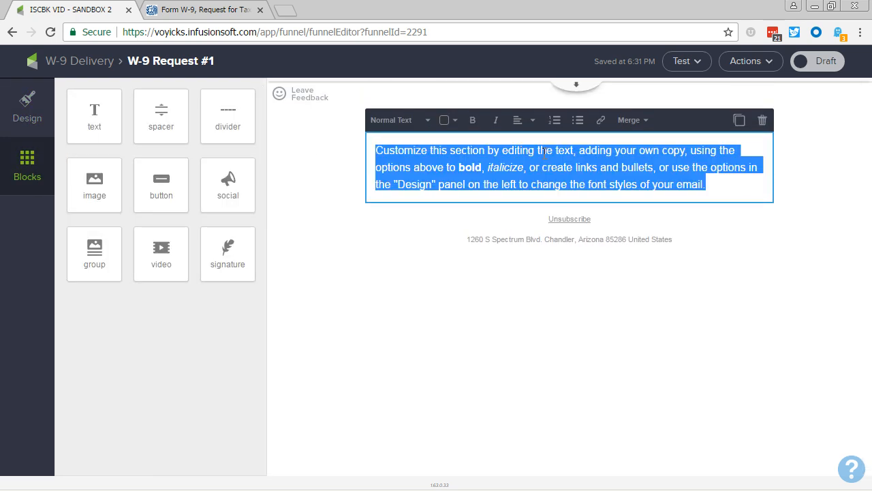
text(Hello)
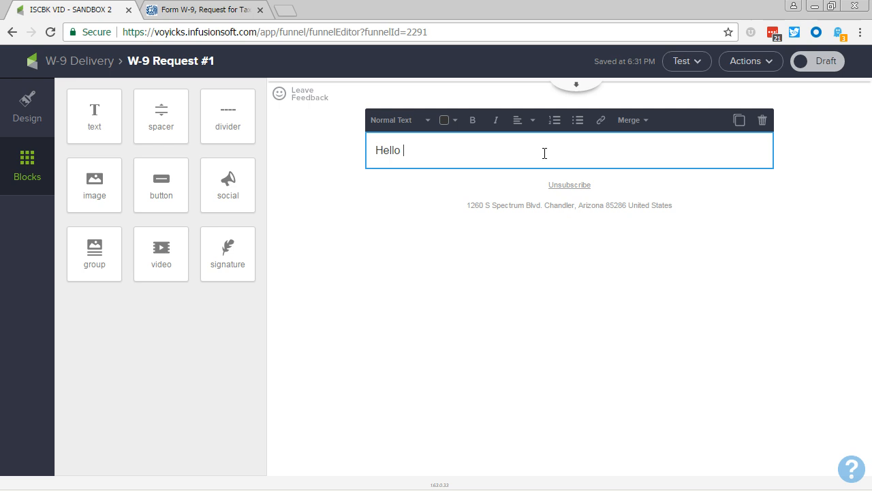
click(638, 121)
click(643, 143)
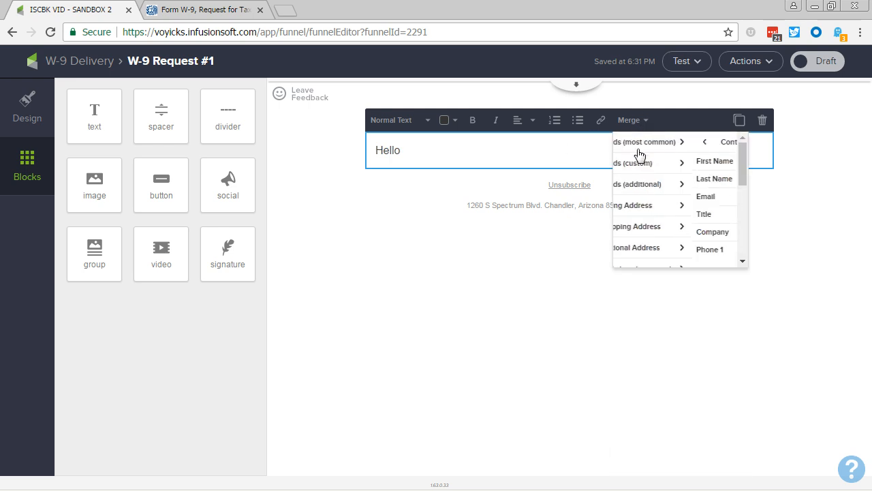
click(636, 162)
text(,)
key(Return)
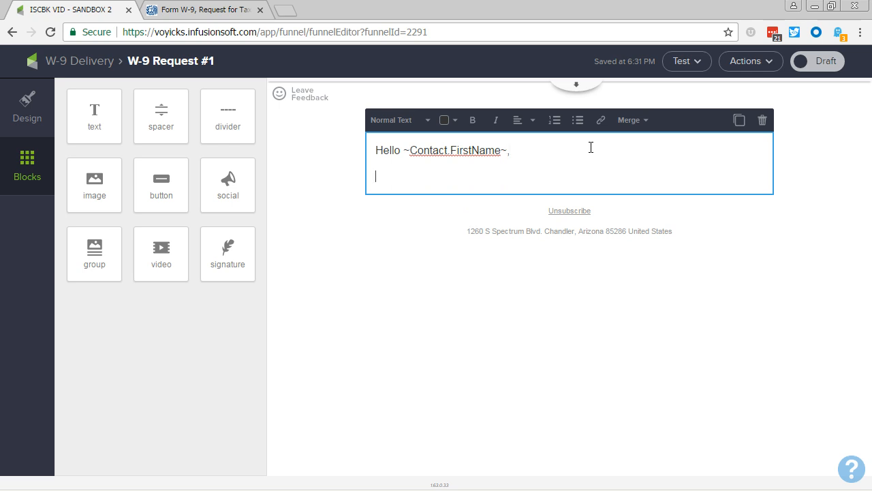
Step: Add the paragraphs "Thanks for being a valued referral partner!" and "To keep the tax man happy, we need to get a W-9 on file for you."
text(Thanks for )
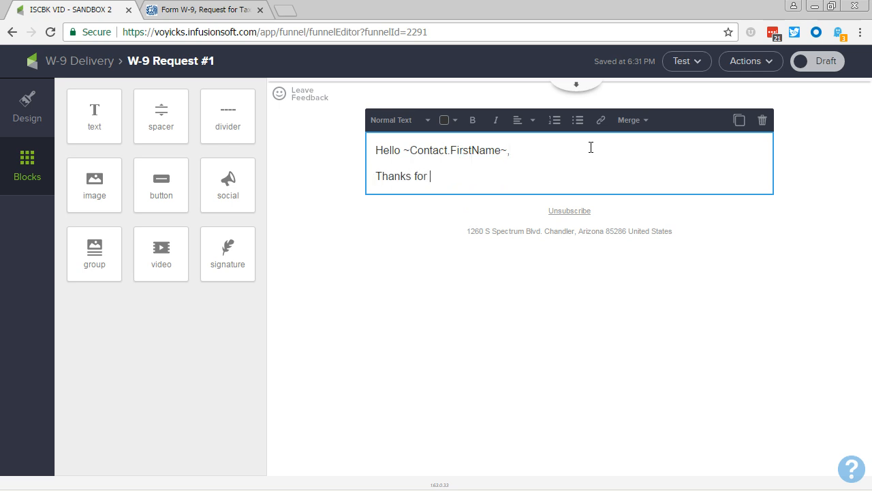
text(being a valued ref)
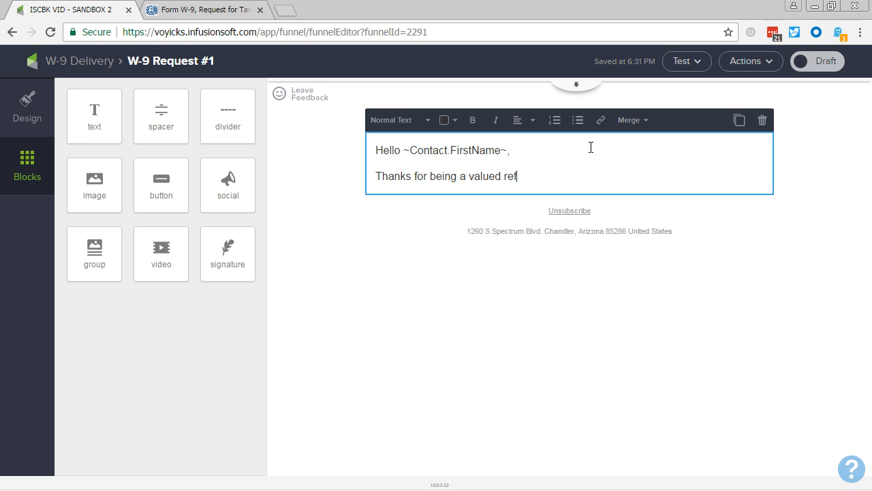
text(erral partner)
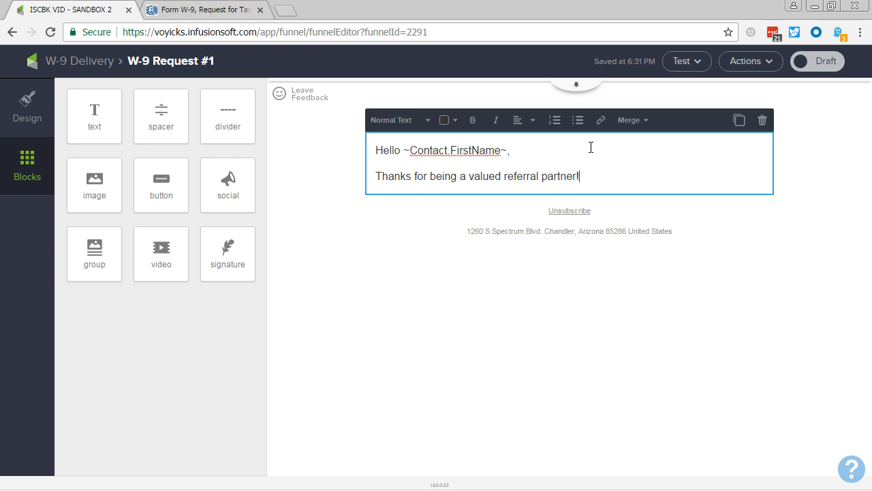
text(!)
key(Return)
text(To keep the ta)
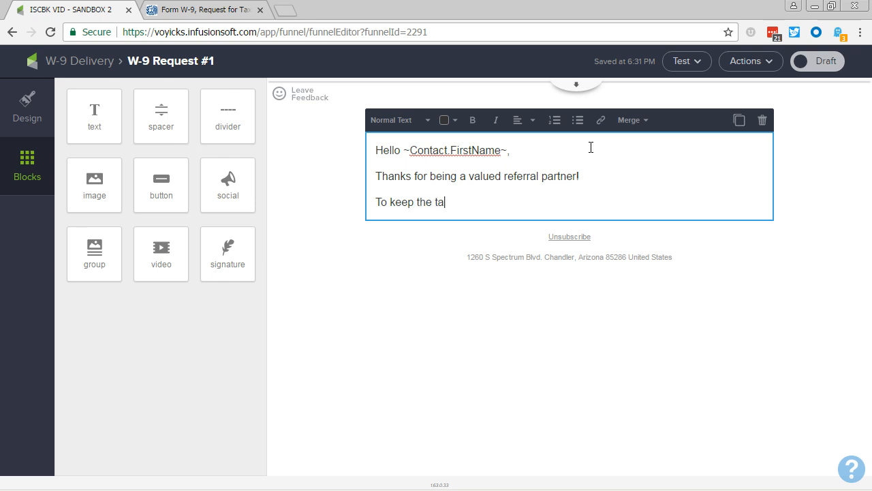
text(x man happy, we)
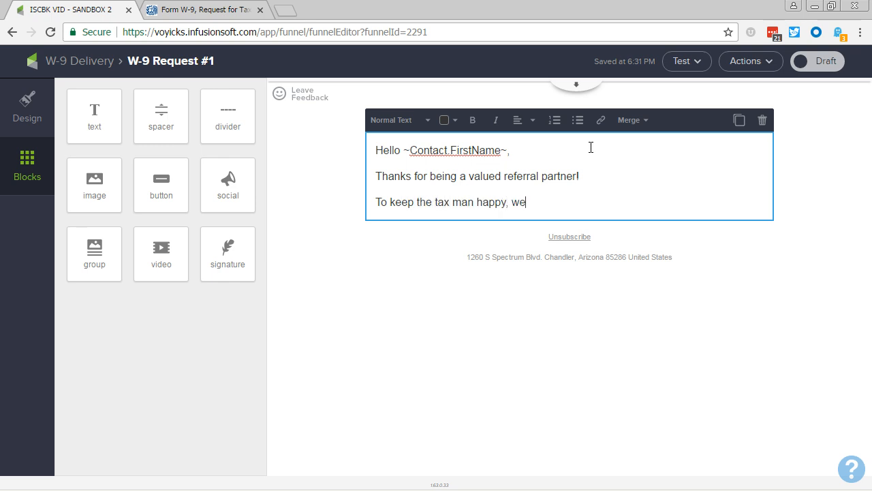
text( need to get a W-9 on file for you.)
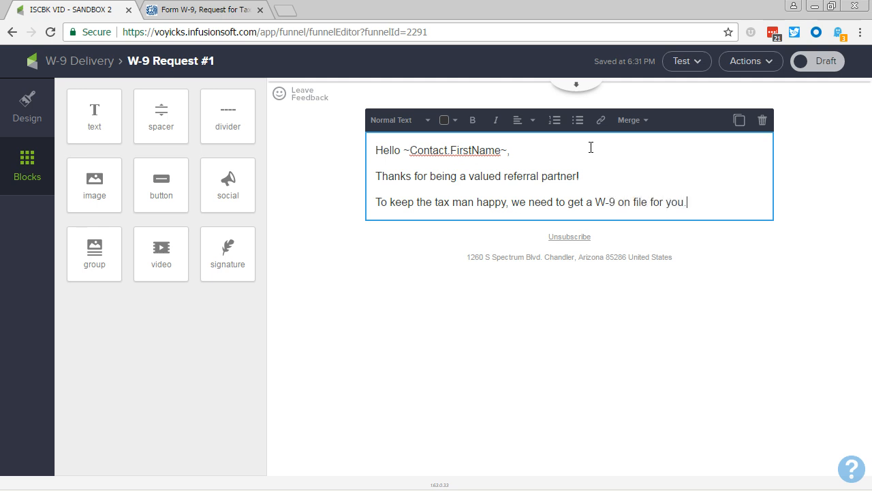
Step: Start a new paragraph reading "To make things as easy as possible, all you have to do is download the W-9"
key(Return)
text(To ake)
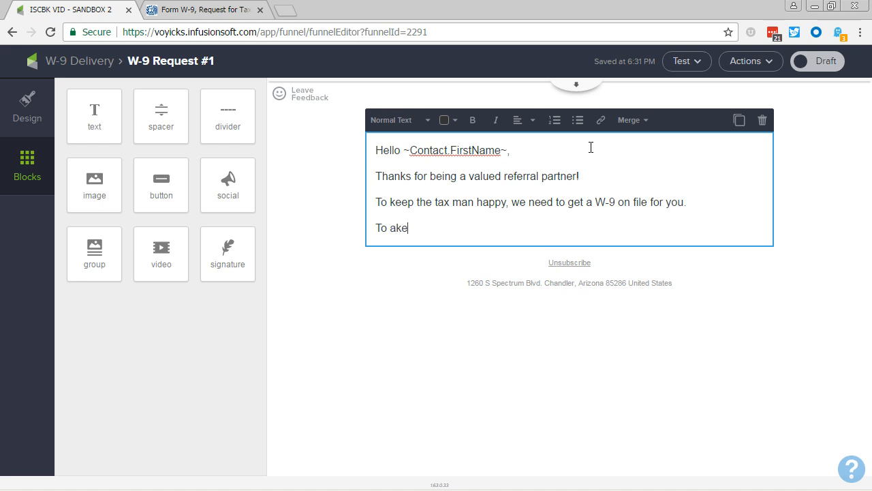
key(BackSpace)
key(BackSpace)
key(BackSpace)
text(make things as easy as possible)
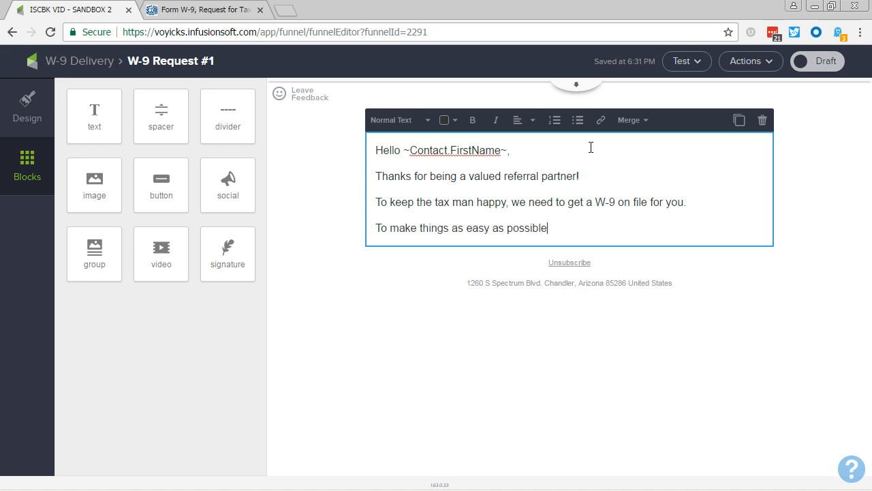
text(, all you have to do)
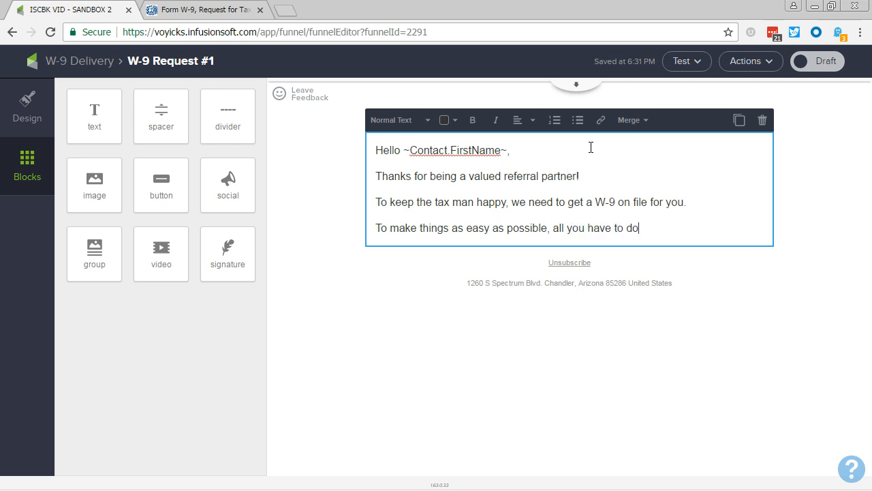
text( is download the W-)
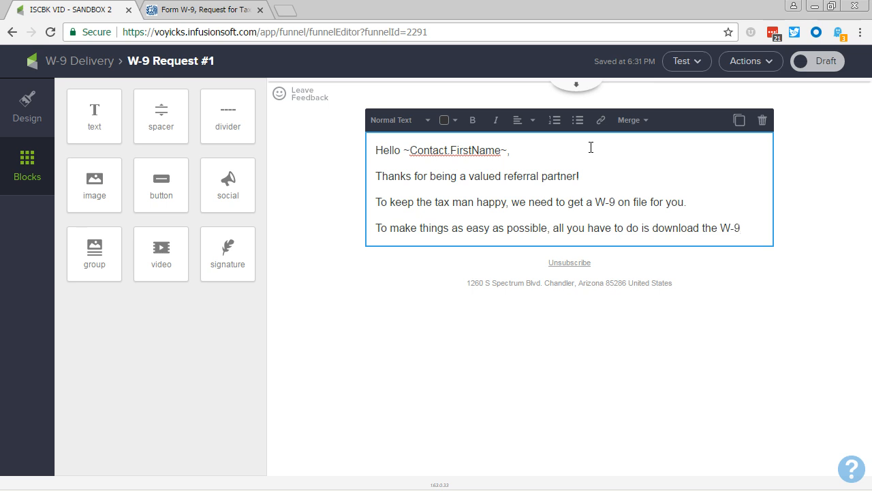
Step: Complete the download paragraph with ", fill it out, and then reply to this email with it attached."
text(9, fill it out, )
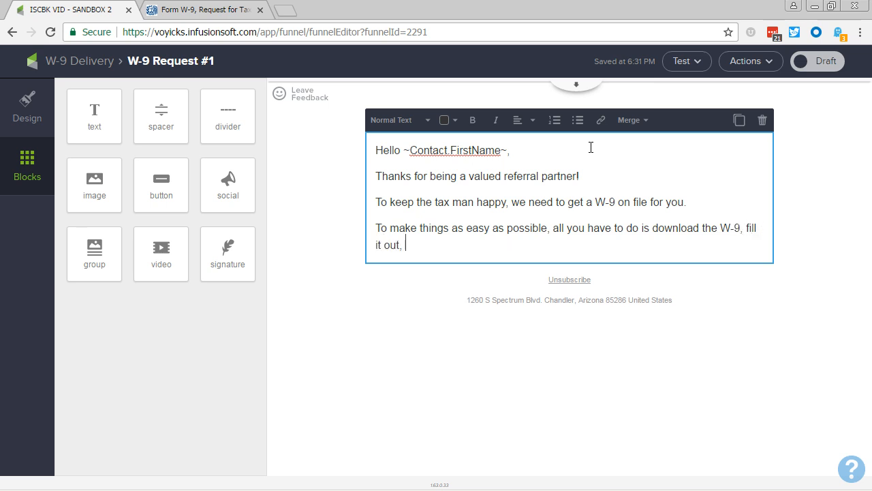
text(and then reply to )
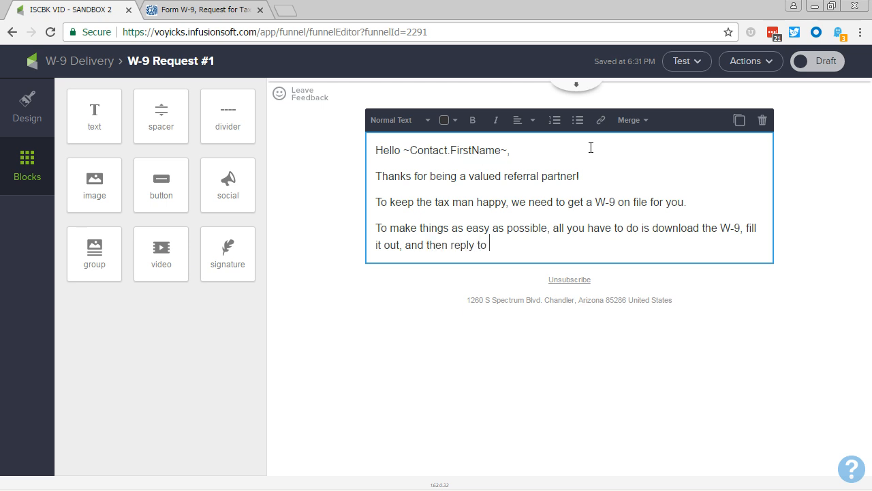
text(this email with i)
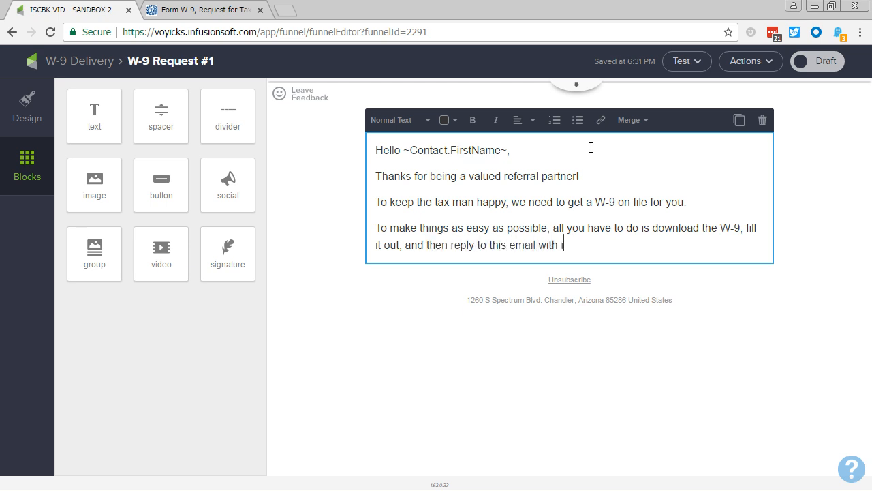
text(t attached.)
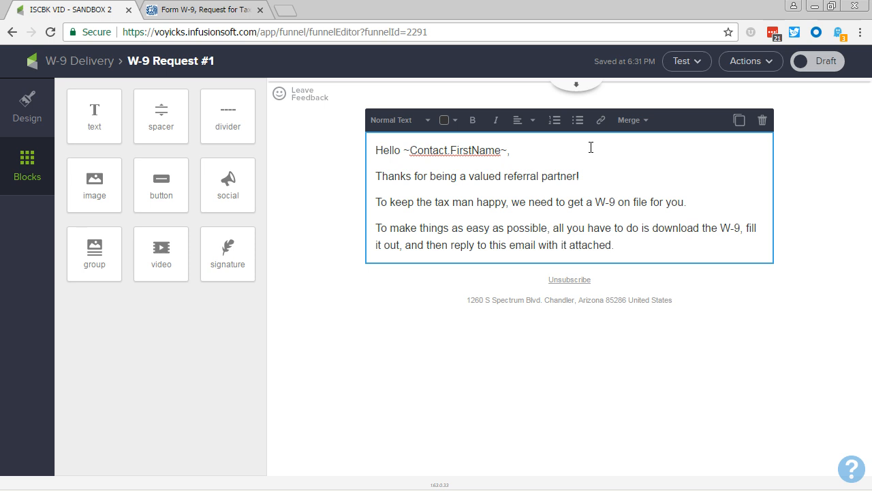
Step: Add the line "Click Here to Download a W-9" below the instructions paragraph
key(Return)
text(Click Here to )
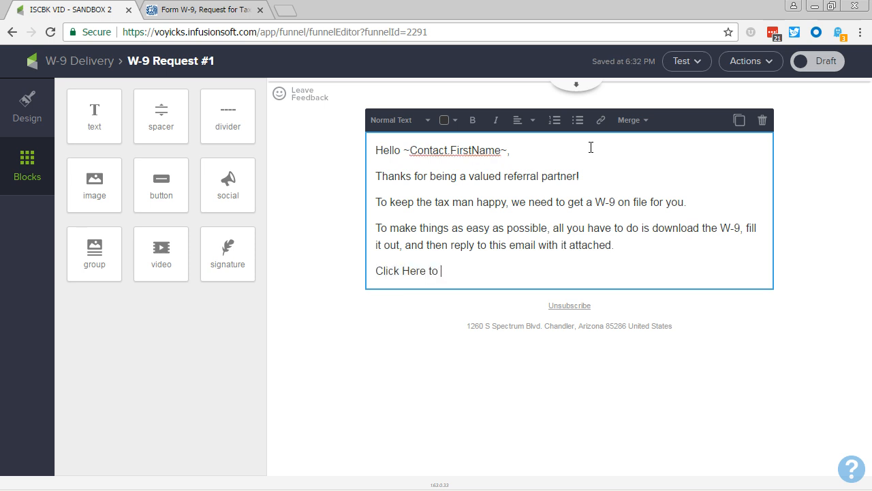
text(Download )
text(th)
key(BackSpace)
key(BackSpace)
text(a)
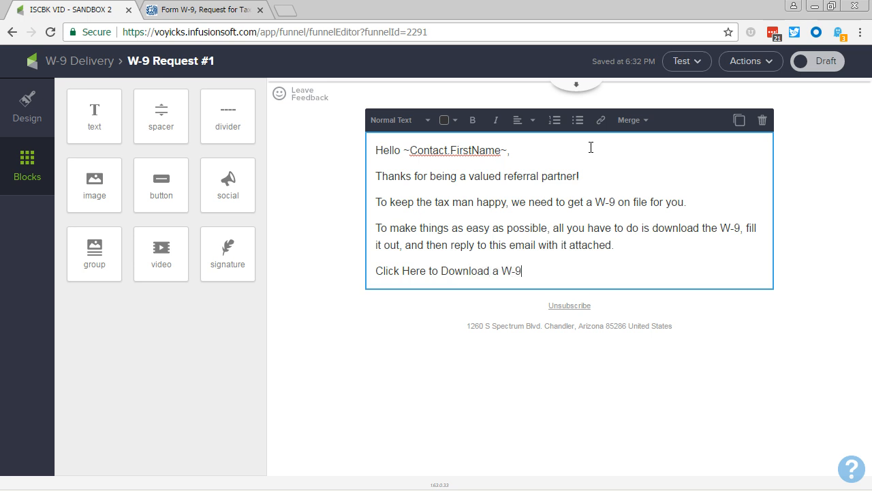
text( W-9)
Step: Leave a blank paragraph and add the closing "Have a great ~Date.DayOfWeek~," using the Current Day of Week merge field
key(Return)
key(Return)
text(H)
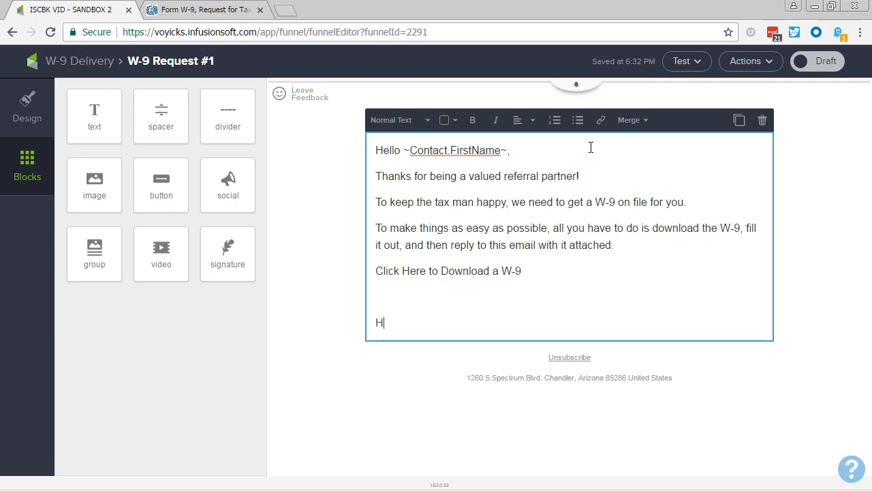
text(ave a gret)
click(625, 122)
click(634, 459)
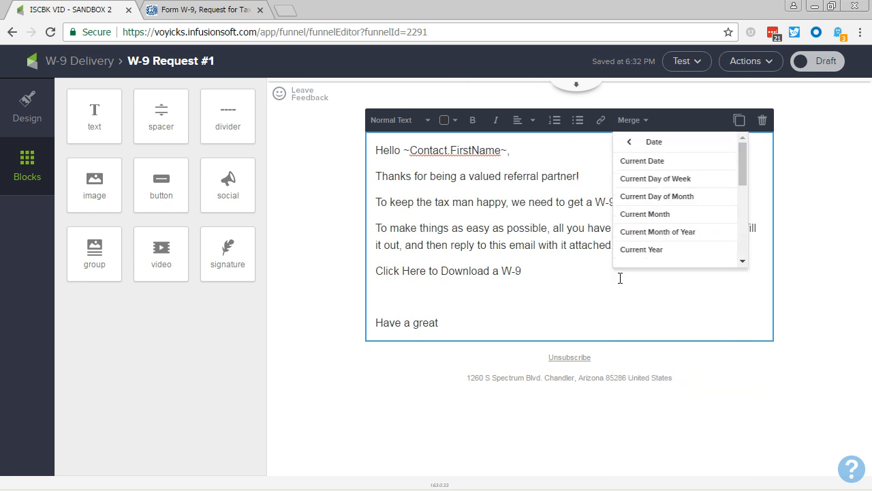
click(644, 180)
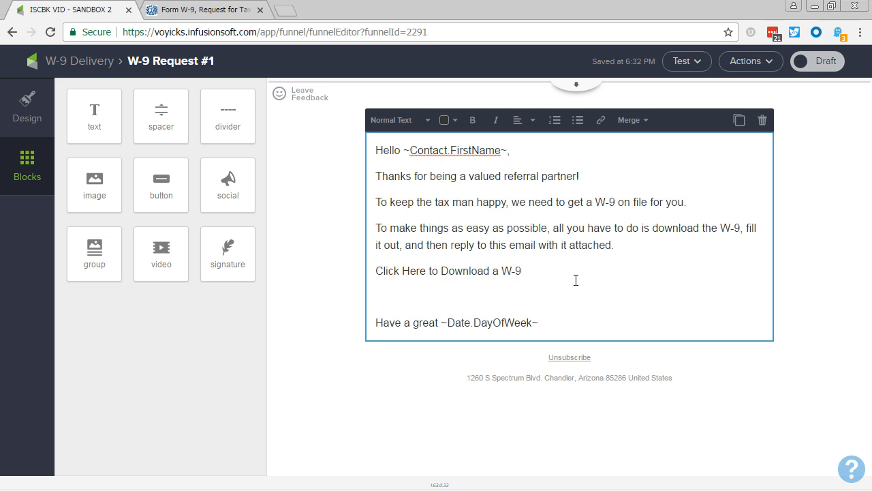
text(,)
Step: Sign off on the line directly below the closing with the owner's first-name merge field, ~Owner.FirstName~
key(Return)
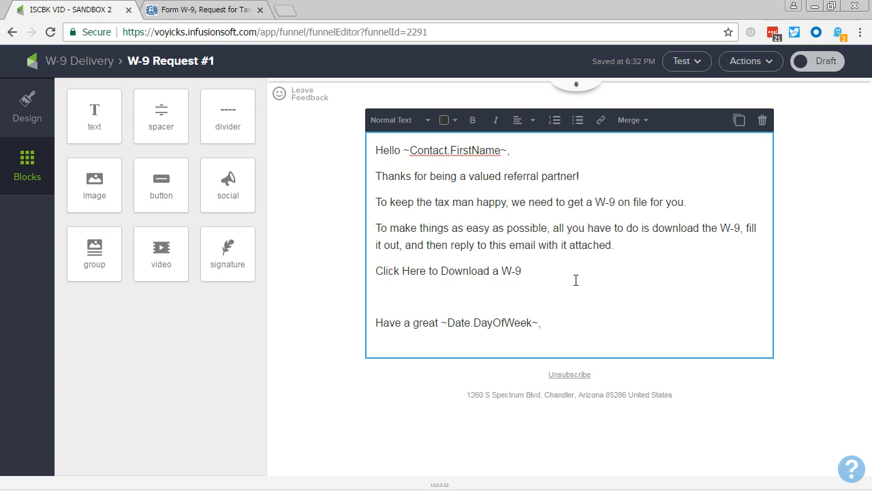
click(642, 120)
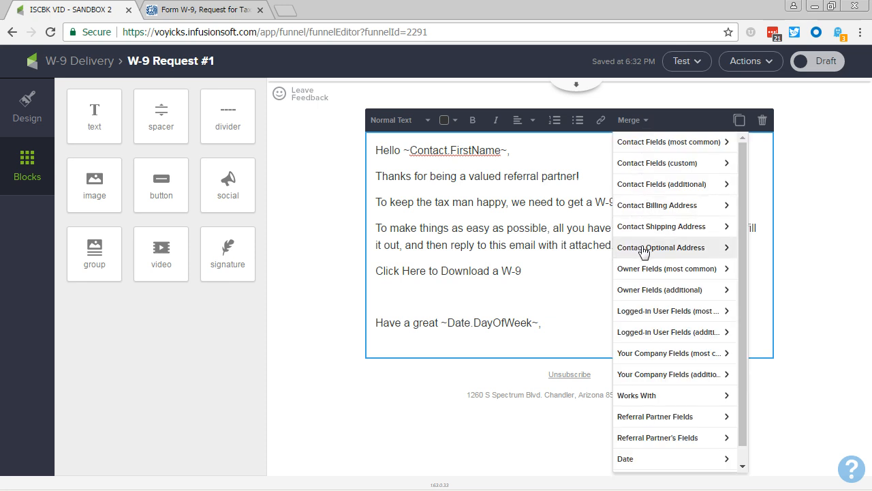
click(650, 271)
click(634, 164)
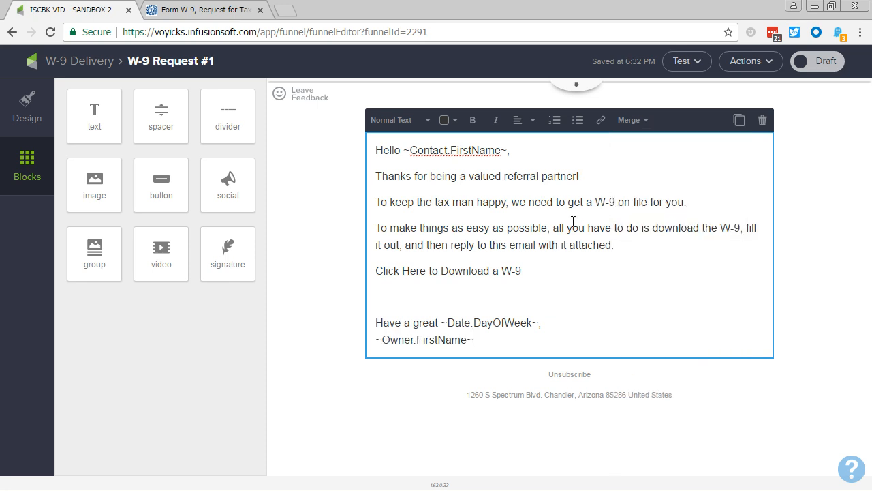
Step: Set the email's From sender to "The contact's owner" and collapse the email header settings
click(577, 86)
click(578, 94)
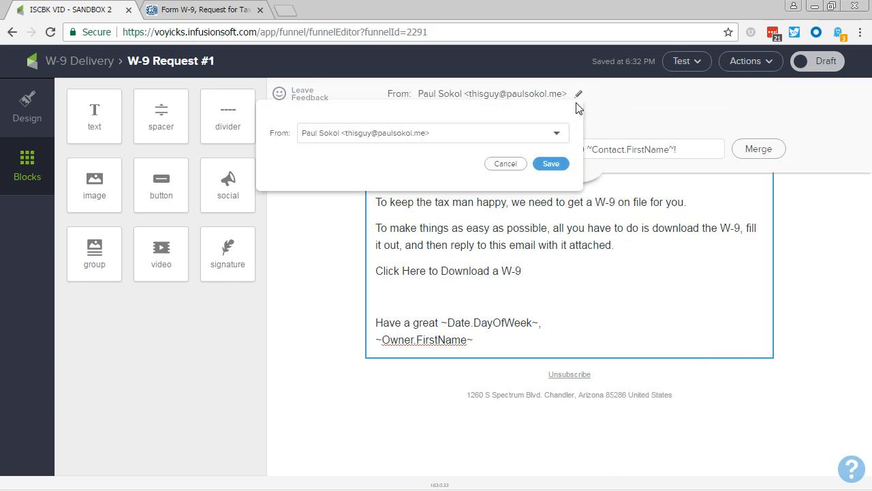
click(563, 134)
click(389, 222)
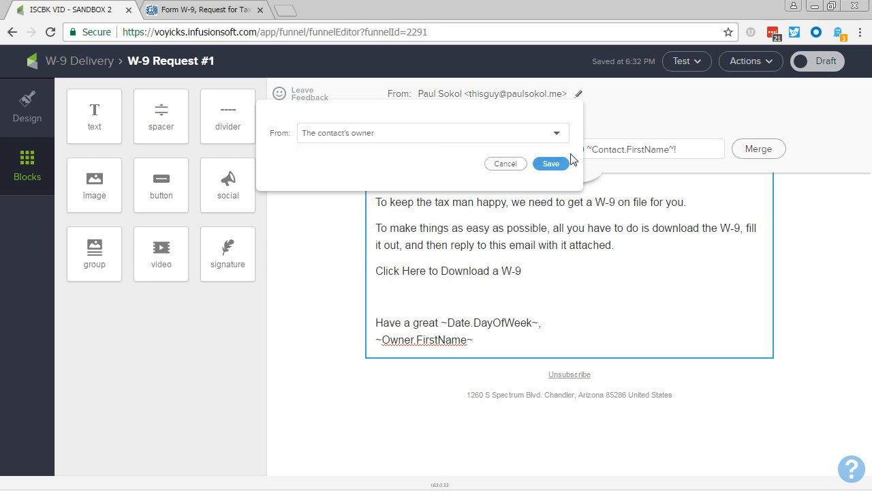
click(551, 165)
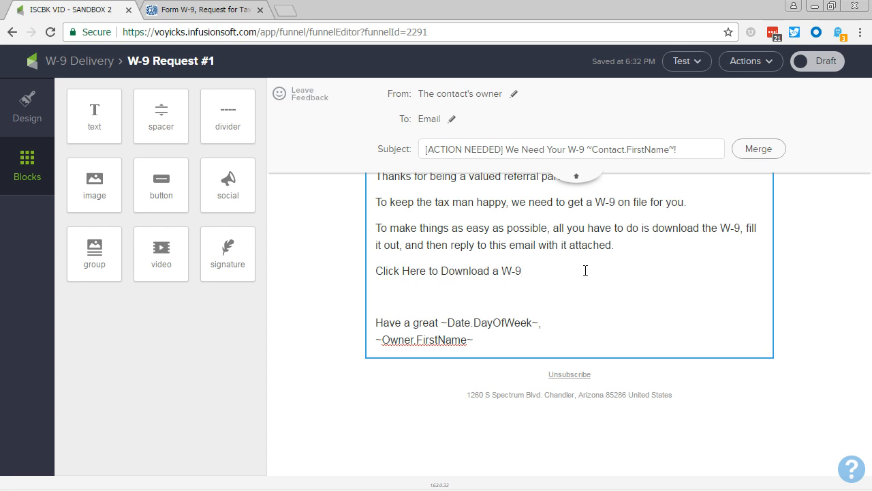
click(577, 177)
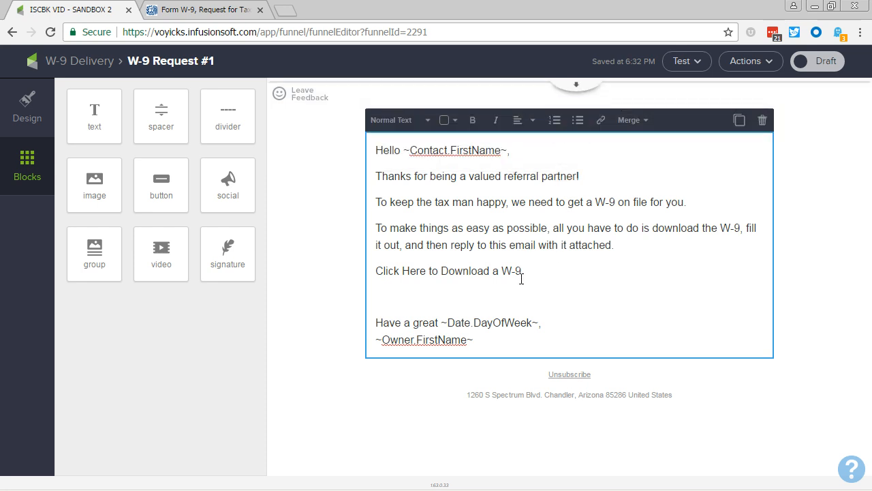
Step: Link the text "Click Here to Download a W-9" to the campaign link "W-9 Delivery URL" and mark the email as Ready
drag(522, 271, 378, 277)
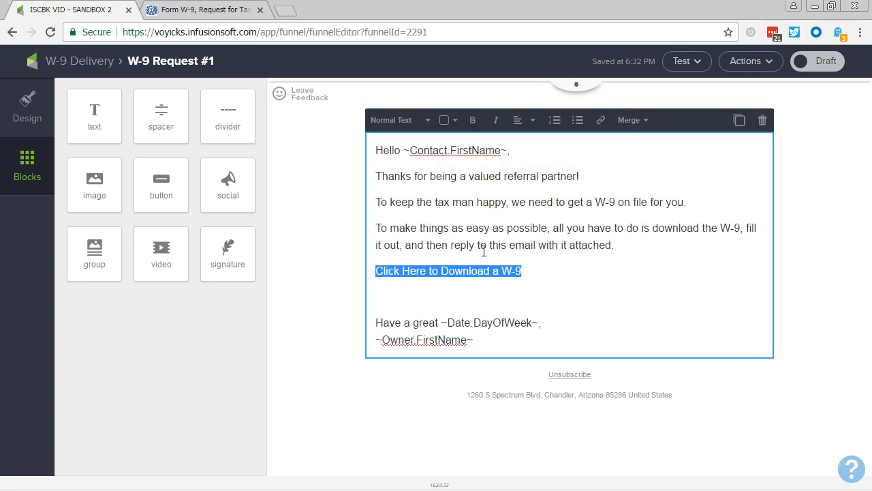
click(601, 121)
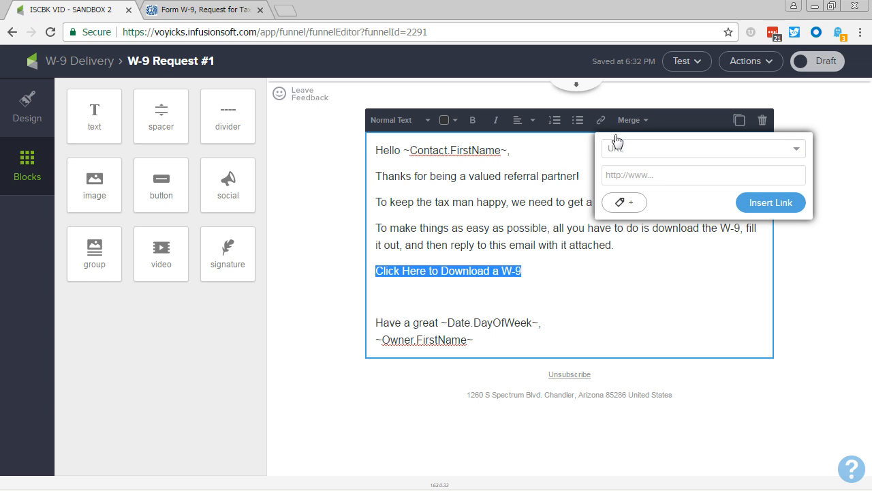
click(617, 148)
click(645, 301)
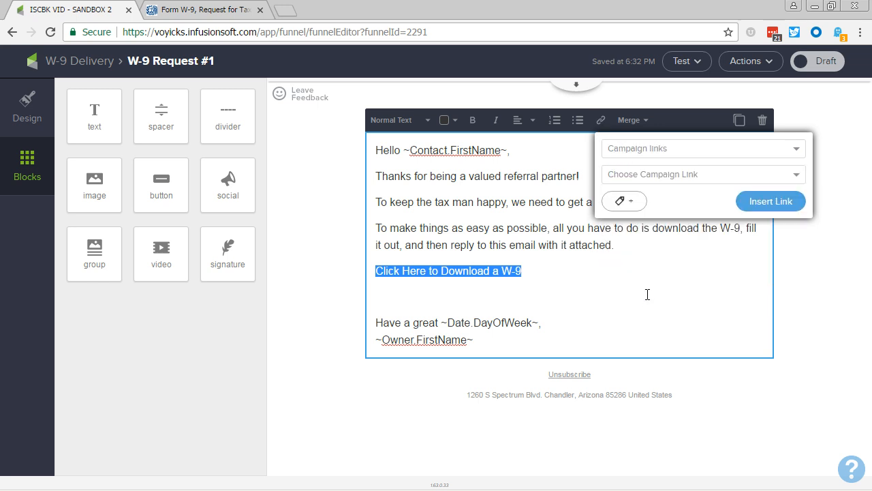
click(682, 176)
click(662, 250)
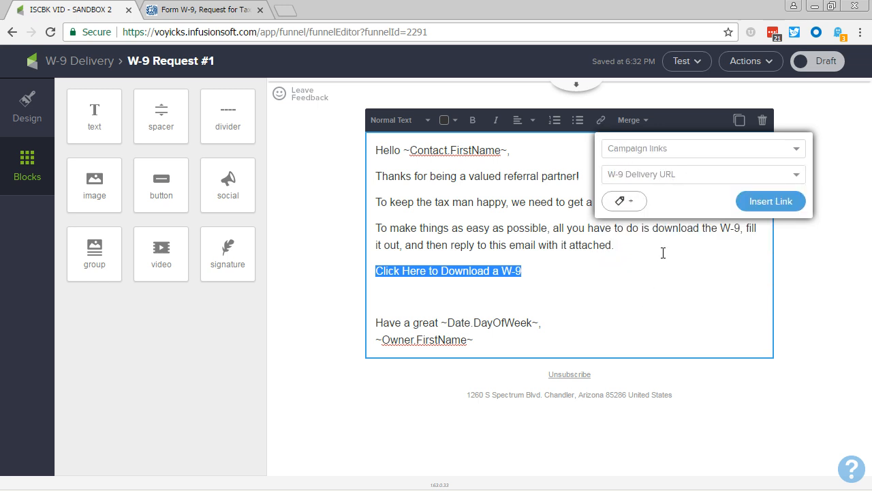
click(765, 203)
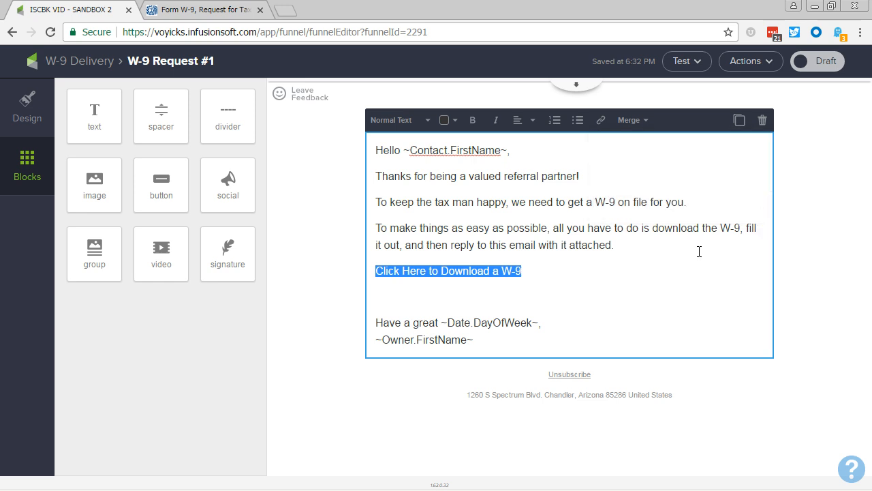
click(815, 68)
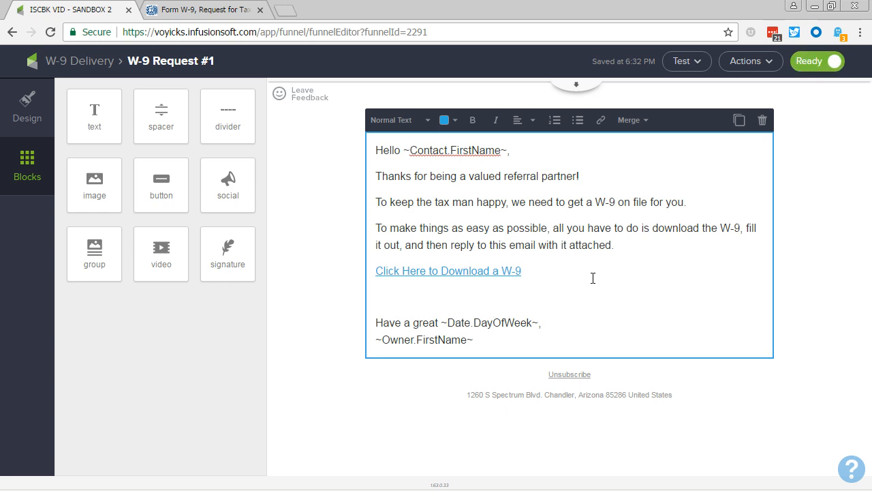
Step: Return to the W-9 Delivery sequence, duplicate the W-9 Request #1 email, and place the copy below W-9 Request #2
click(97, 64)
right_click(368, 165)
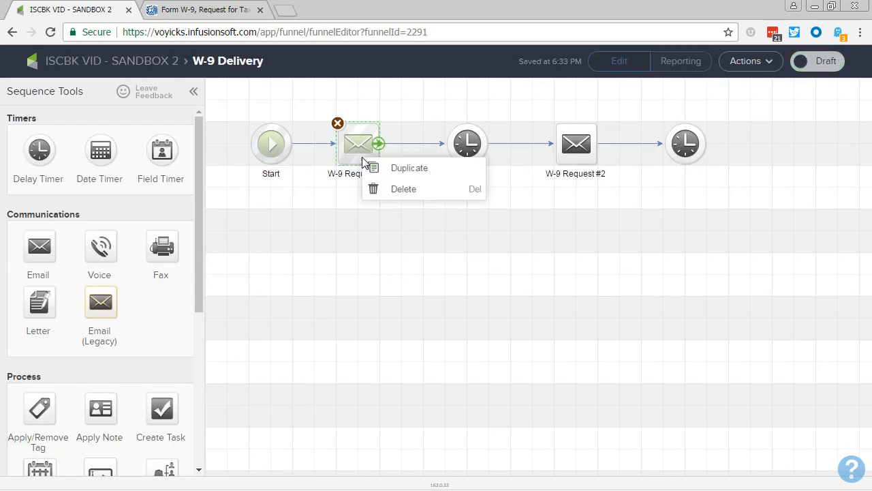
click(403, 171)
drag(385, 176, 578, 219)
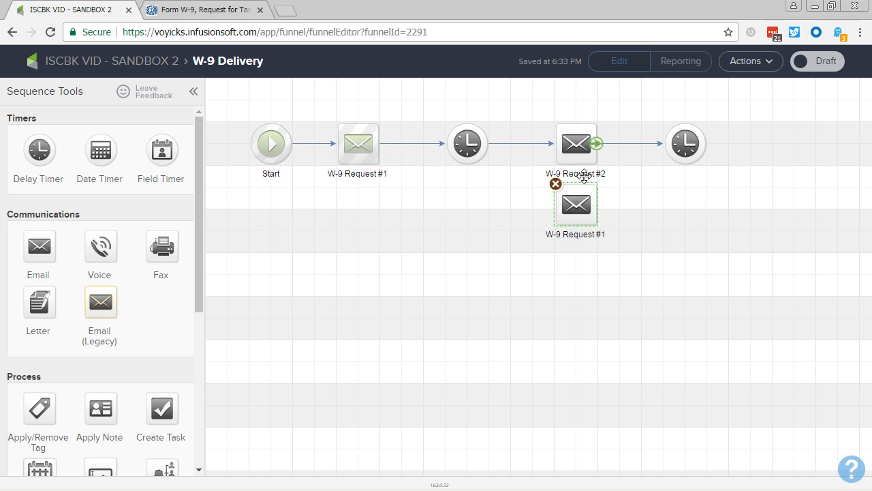
Step: Rename the duplicated email "W-9 Request #2" by copying the existing second email's name
double_click(586, 174)
key(ctrl+c)
double_click(584, 233)
key(ctrl+v)
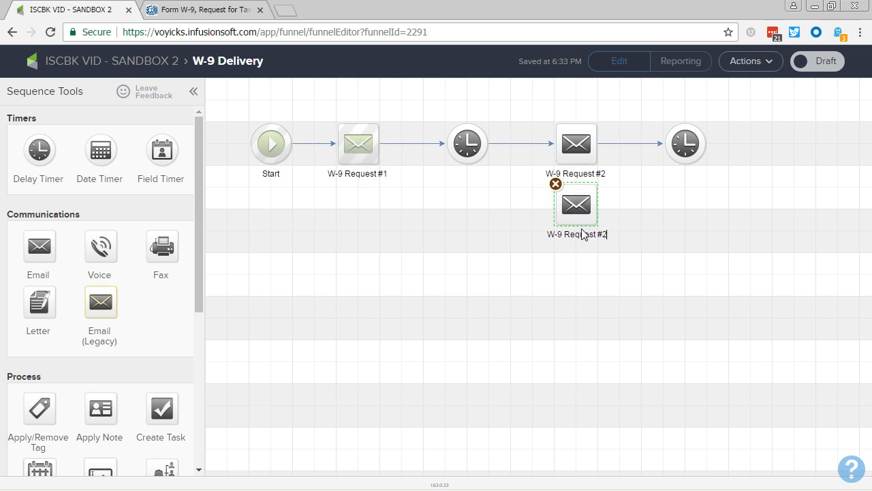
Step: Delete the original W-9 Request #2 email, put the duplicate in its place, and connect it between the two delay timers
click(566, 138)
click(556, 124)
drag(576, 205, 584, 143)
click(487, 148)
drag(488, 149, 685, 144)
click(521, 224)
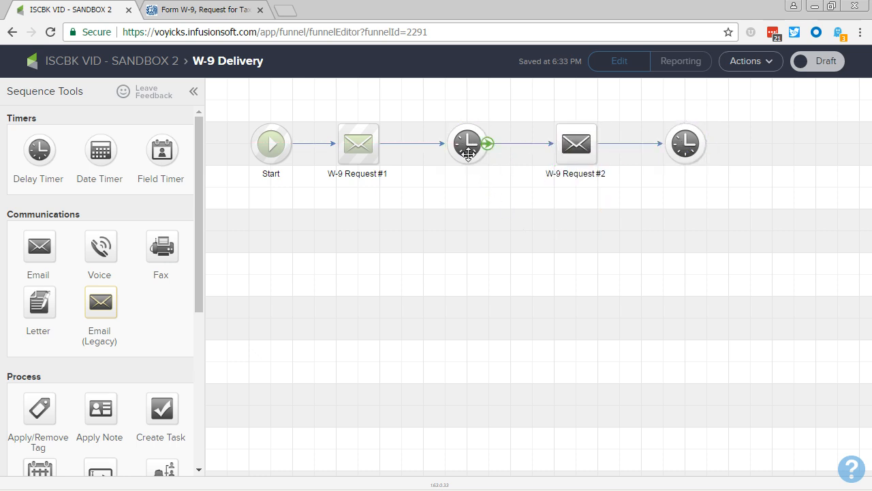
Step: Set the delay timer before W-9 Request #2 to wait at least 1 week, using the contact's time zone, and save it
double_click(468, 153)
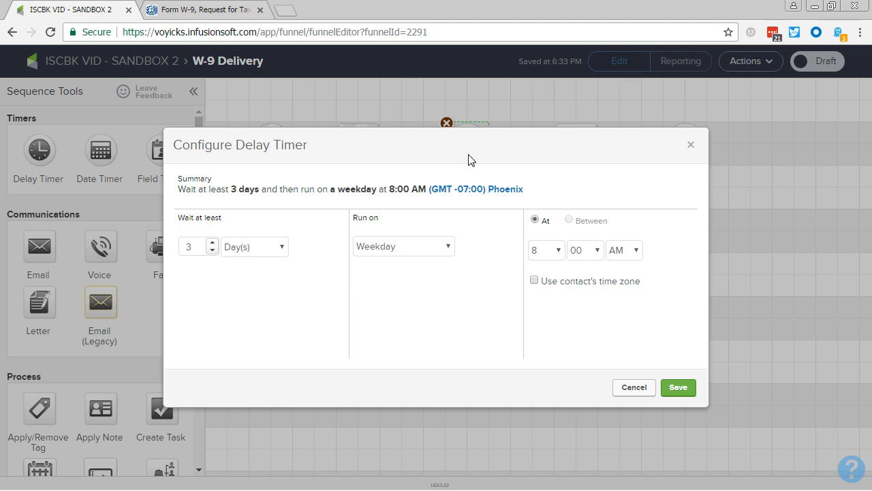
click(260, 248)
click(256, 300)
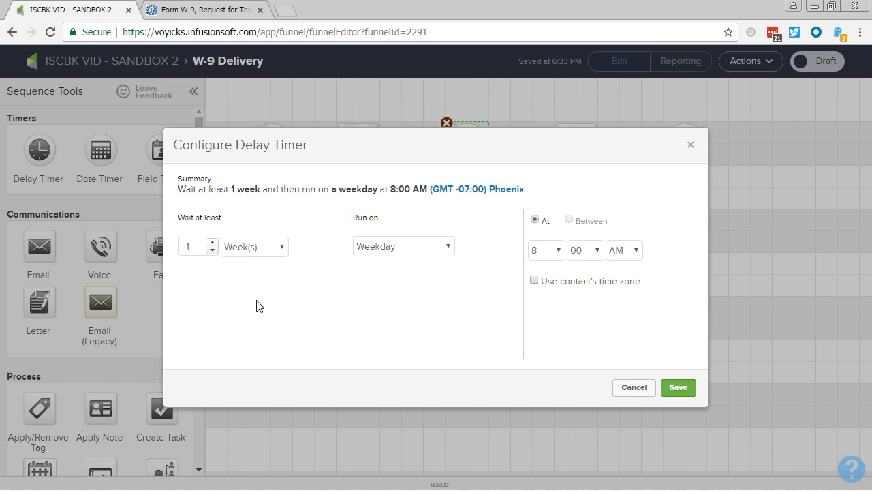
click(536, 281)
click(678, 388)
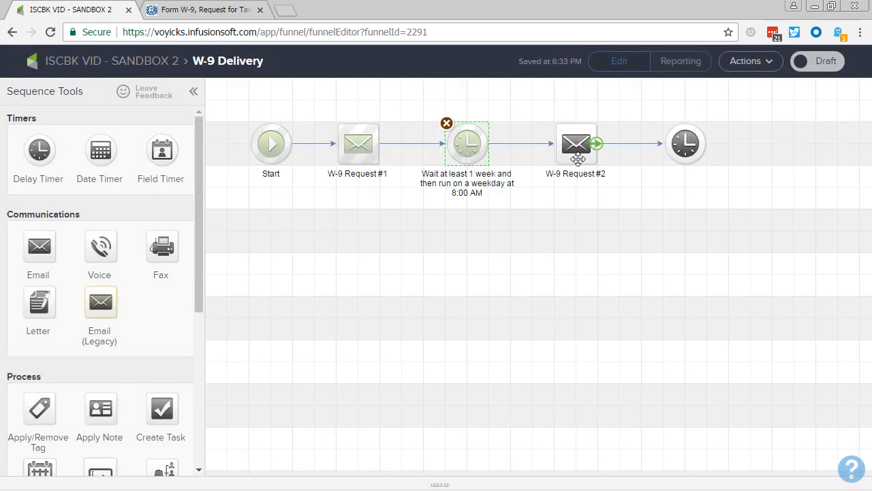
Step: Open the W-9 Request #2 email and replace "ACTION NEEDED" in its subject with "REMINDER", collapsing the header settings when done
key(F5)
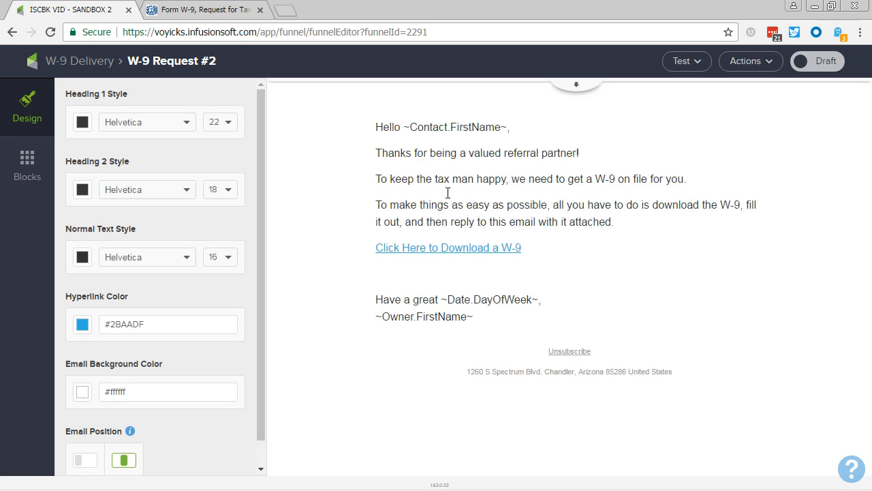
click(573, 91)
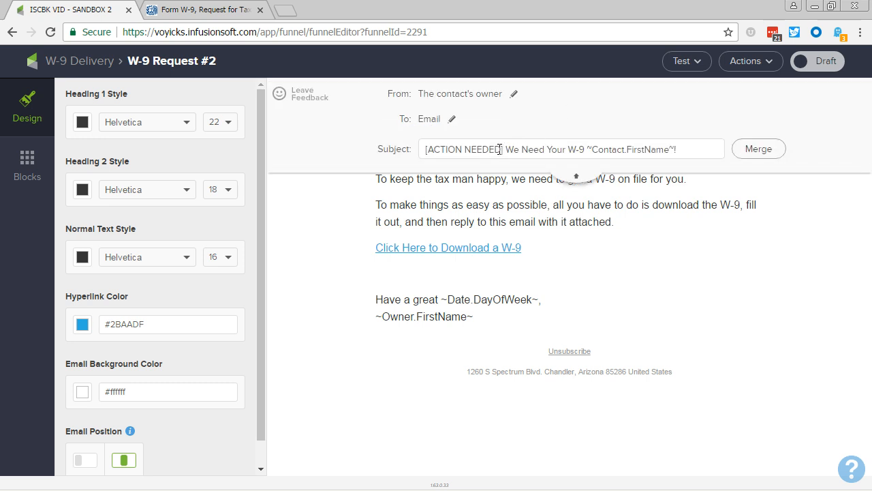
drag(500, 149, 429, 150)
text(RE)
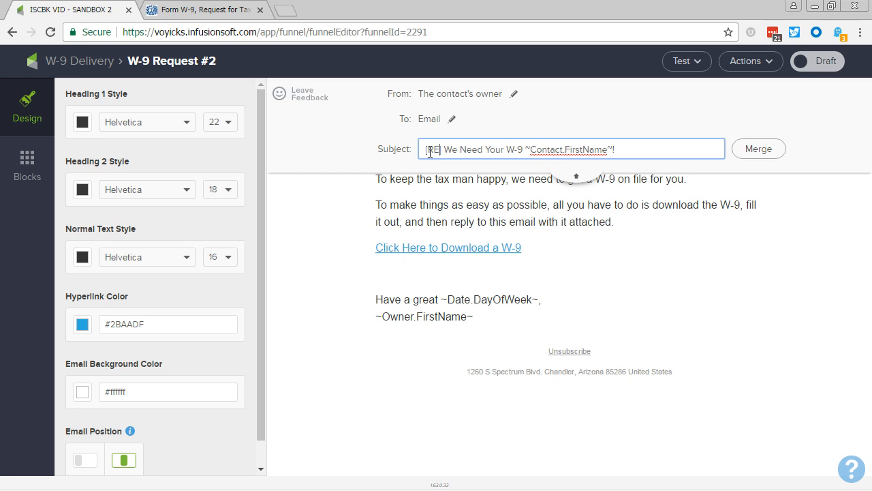
text(MINDER)
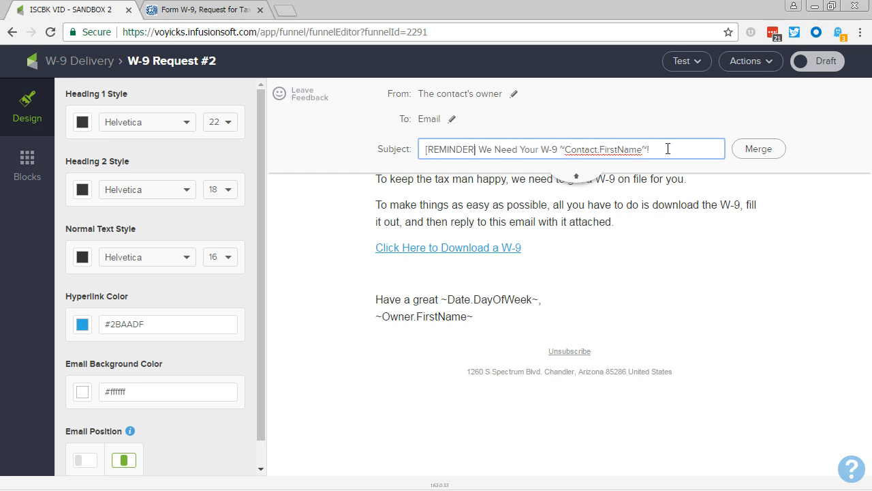
click(576, 177)
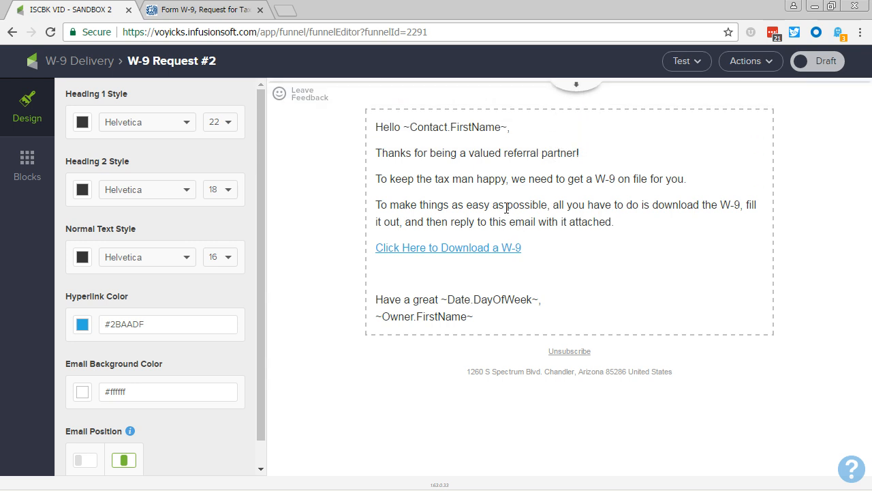
Step: Reword the opening of the email's W-9 sentence from "To keep the tax man happy," to "About a week ago, we let you know that"
click(378, 180)
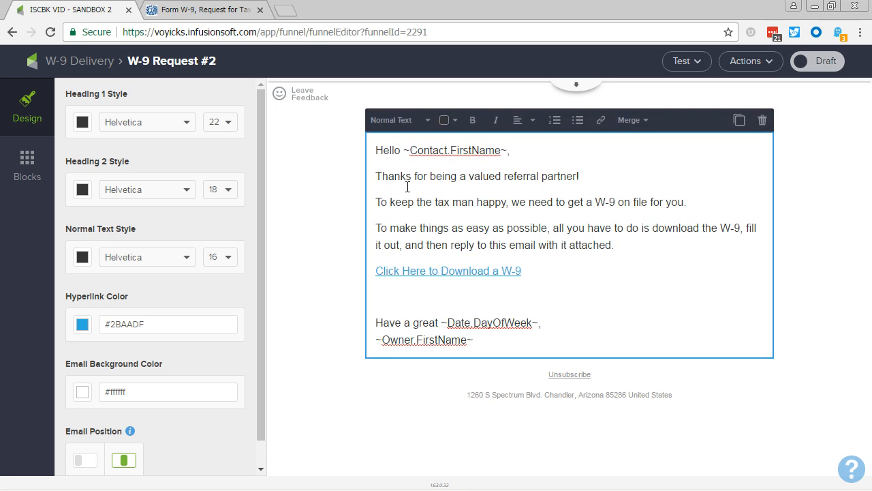
key(ctrl+shift+Right)
key(ctrl+shift+Right)
key(ctrl+shift+Right)
key(ctrl+shift+Right)
key(ctrl+shift+Right)
key(ctrl+shift+Right)
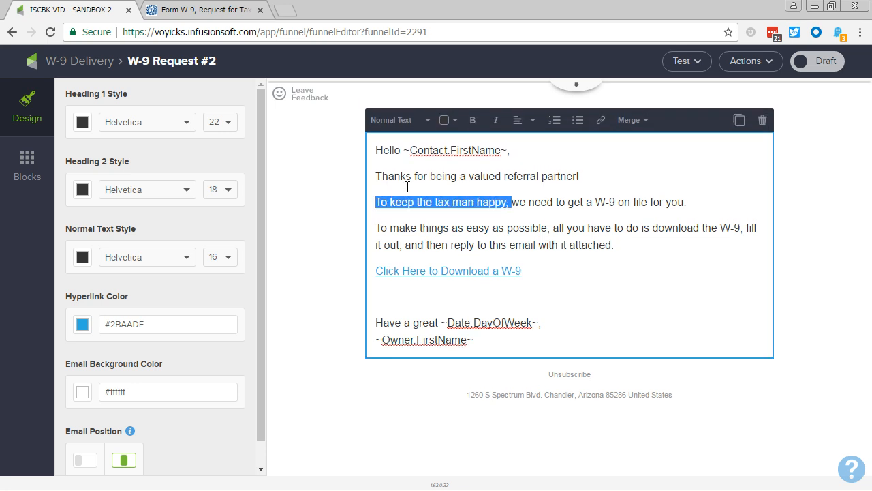
key(shift+Left)
key(shift+Left)
text(About a week )
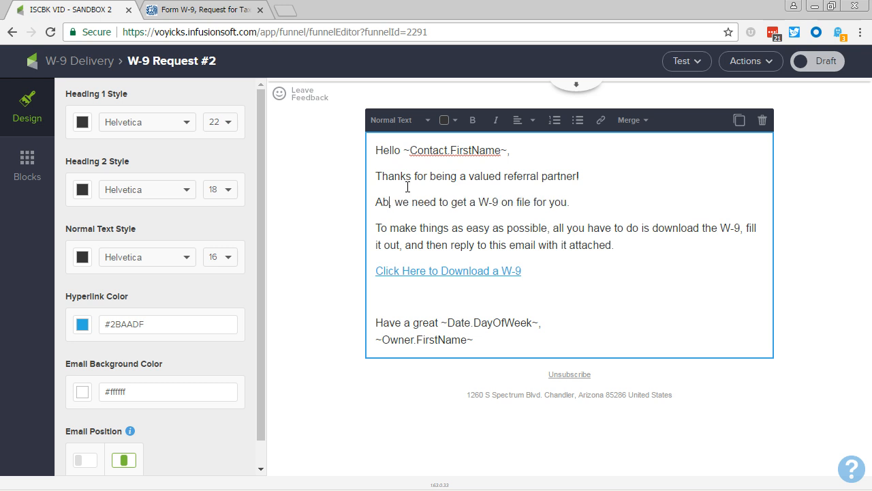
text(ago,)
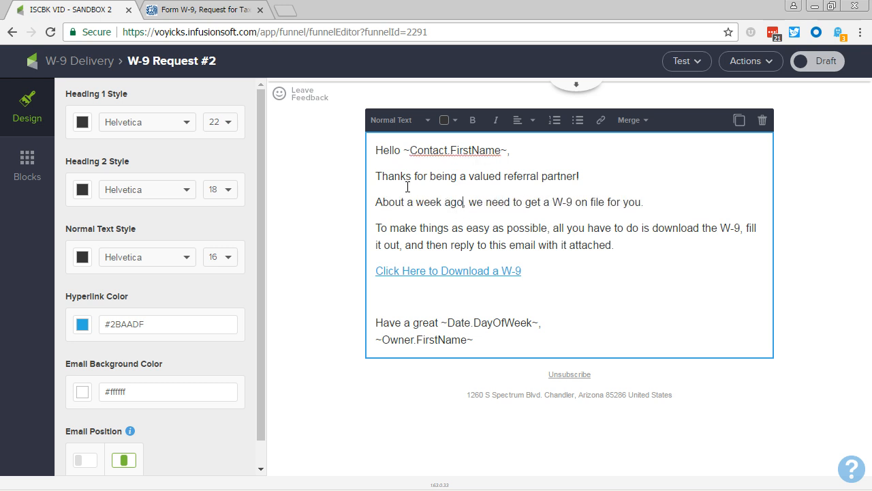
key(BackSpace)
key(BackSpace)
text(we let you)
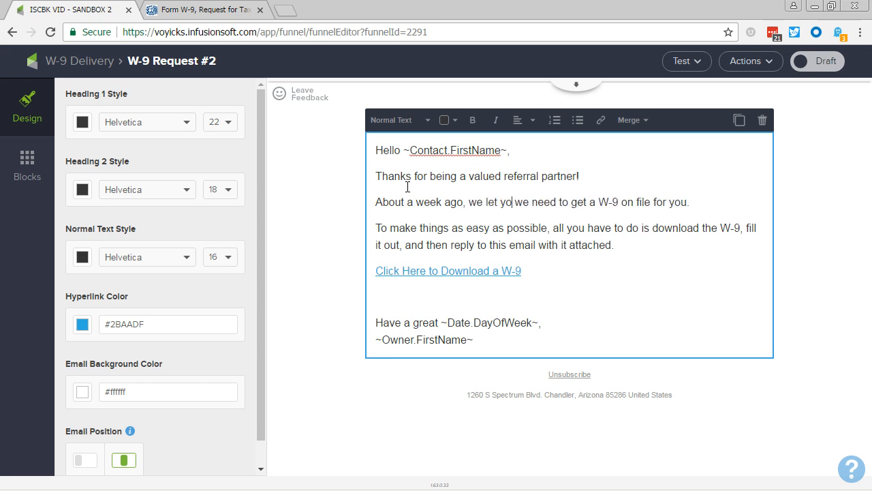
text( know)
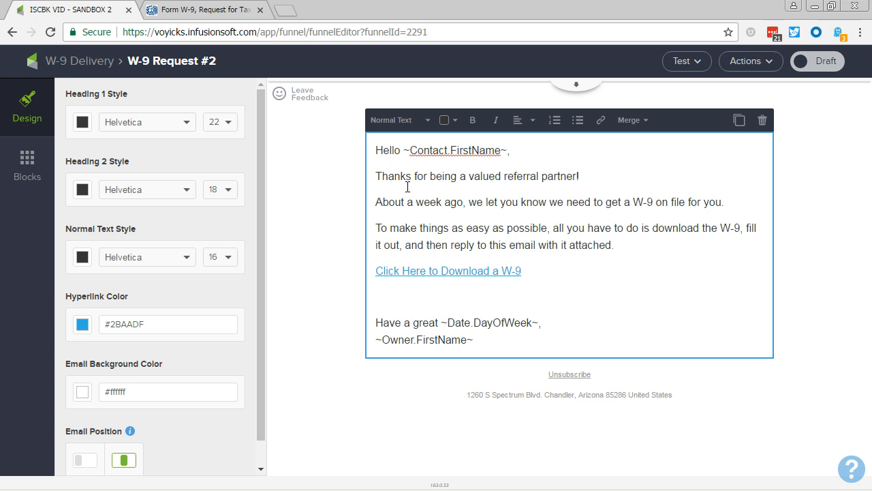
text( that)
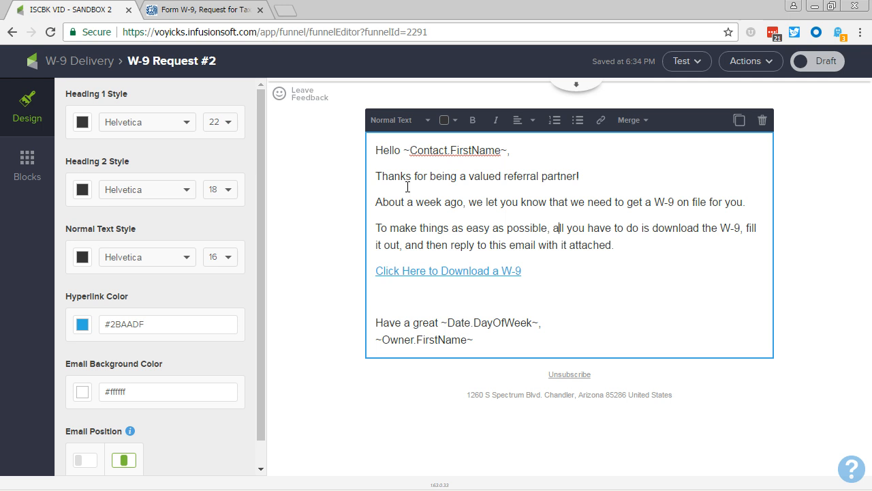
Step: Add the paragraph "This is really important to ensure no delays on your commissions OR problems during tax season." above "To make things as easy as possible"
key(Return)
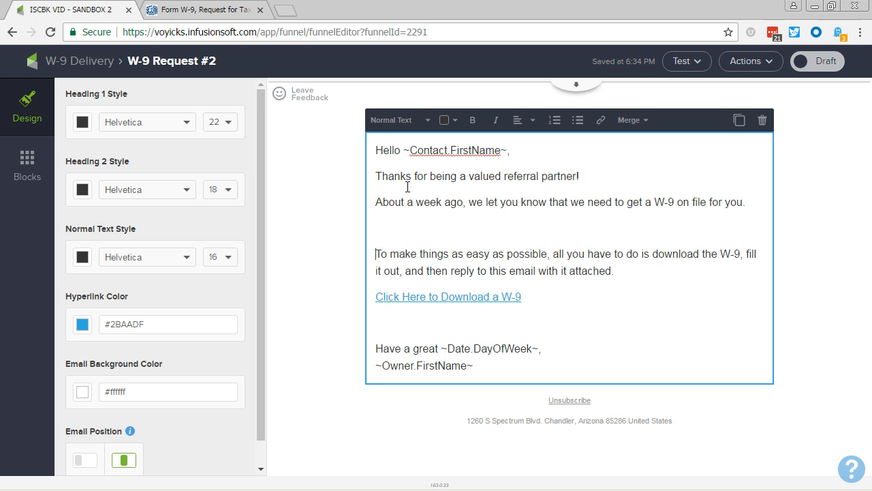
text(This is really important to ensure no d)
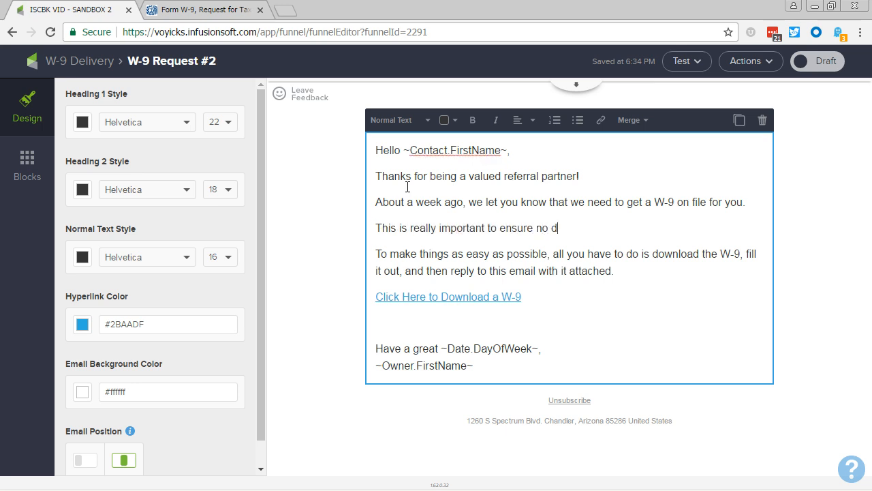
text(elays on your com)
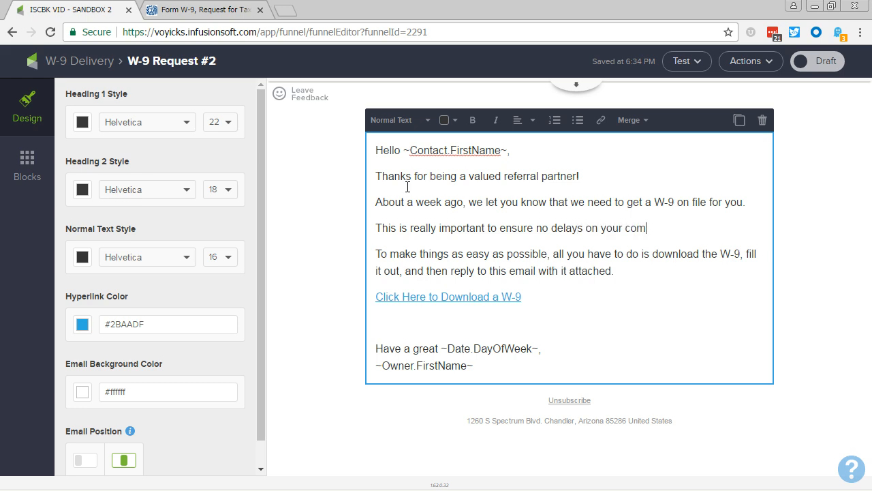
text(missions OR problem)
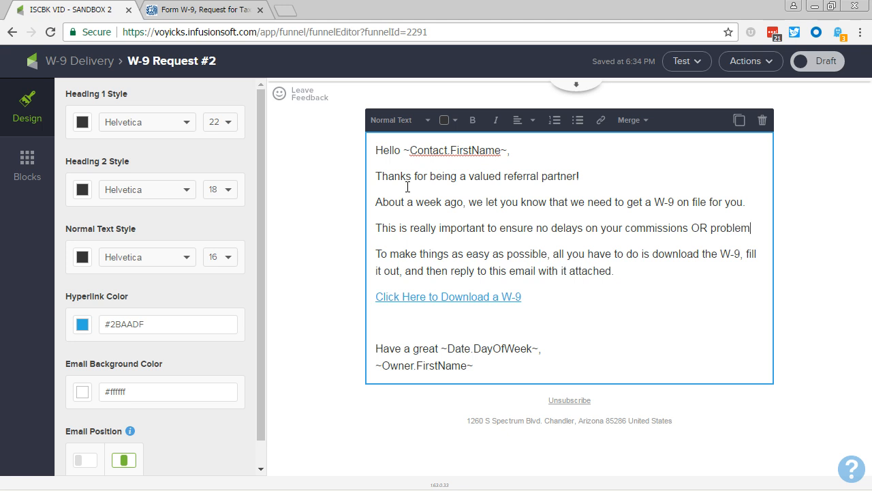
text(s during taxseas)
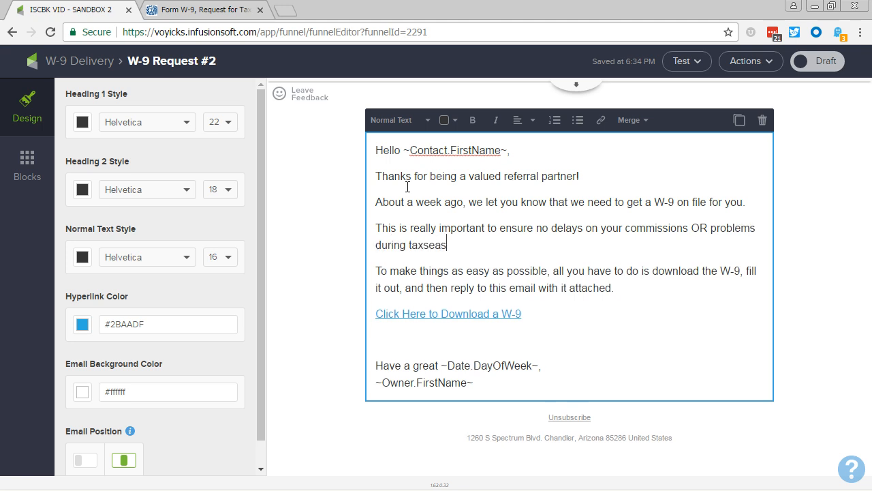
key(BackSpace)
key(BackSpace)
key(BackSpace)
key(BackSpace)
text(season.)
Step: Expand the header settings of W-9 Request #2, mark the email as Ready, and return to the W-9 Delivery sequence
click(576, 88)
click(810, 63)
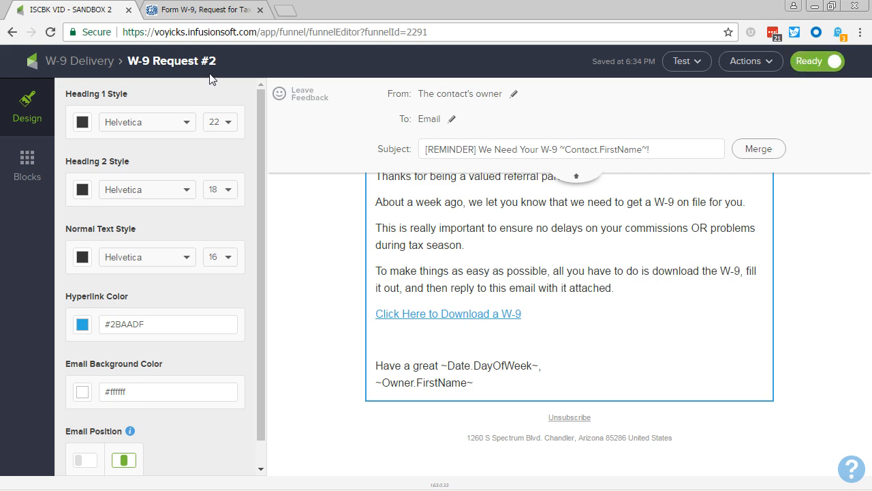
click(90, 63)
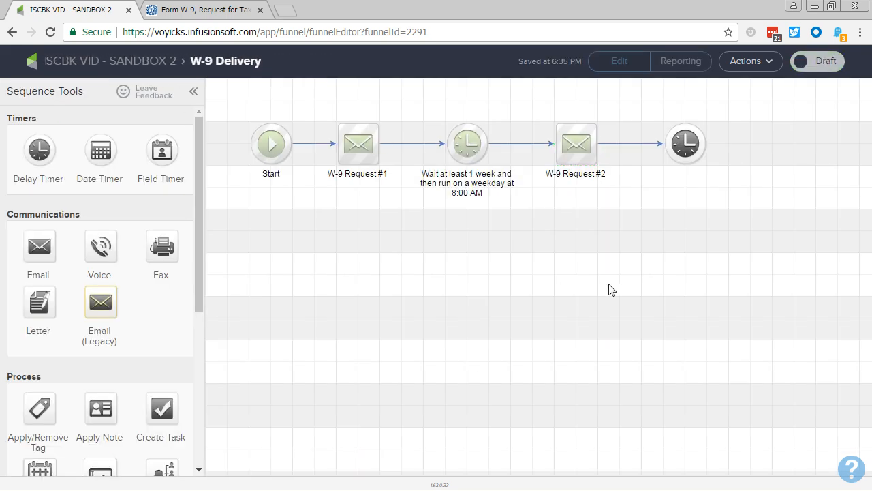
Step: Set the final delay timer after W-9 Request #2 to wait at least 1 week and save it
click(686, 158)
double_click(686, 158)
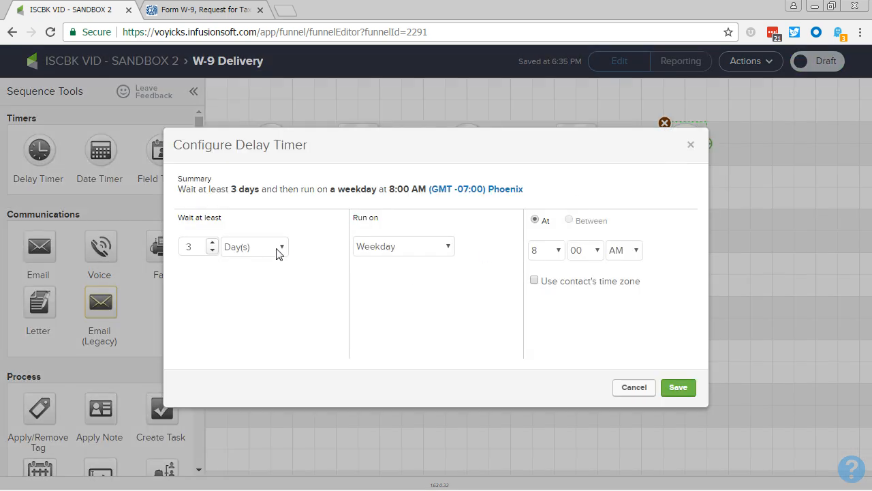
click(279, 250)
click(269, 303)
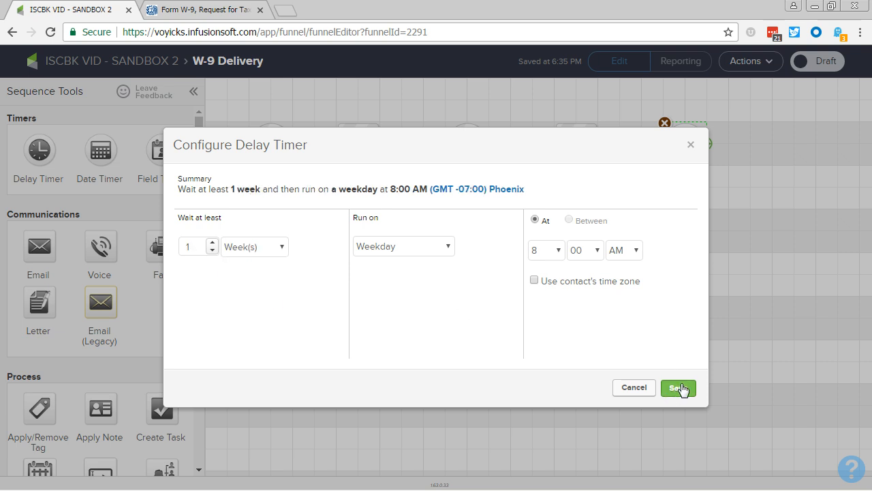
click(680, 388)
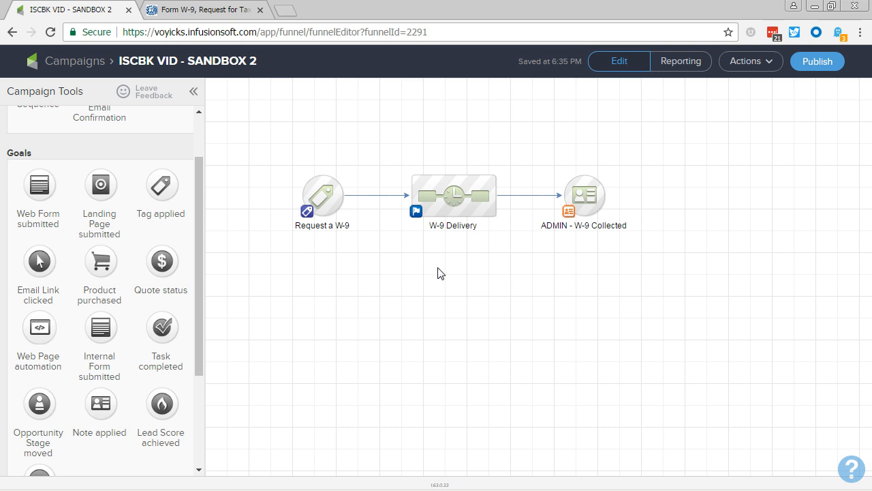
key(alt+Tab)
key(alt+Tab)
key(alt+Tab)
key(alt+Tab)
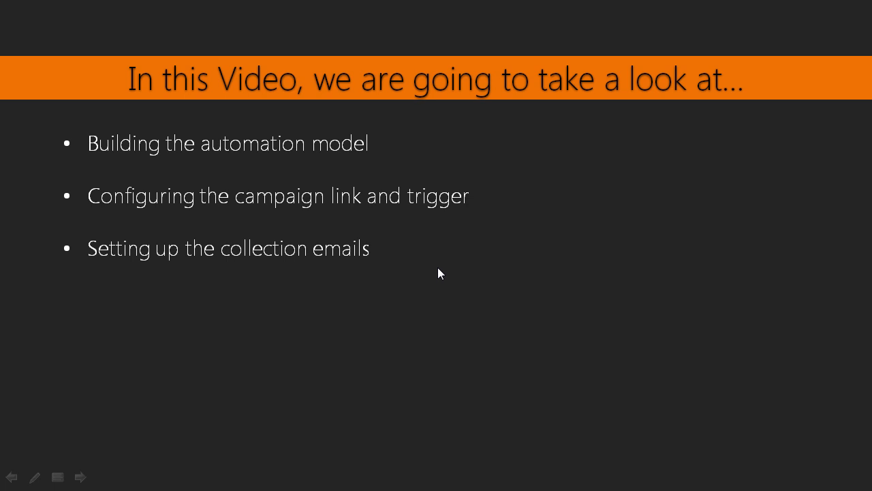
click(437, 267)
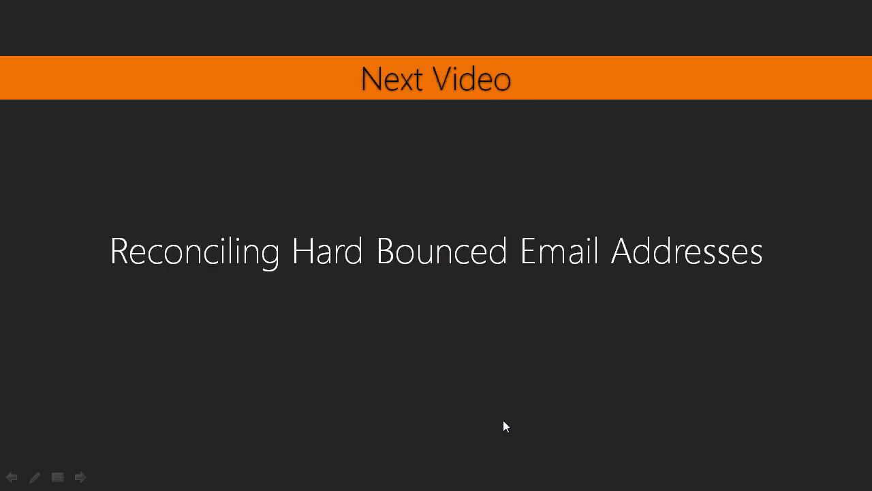